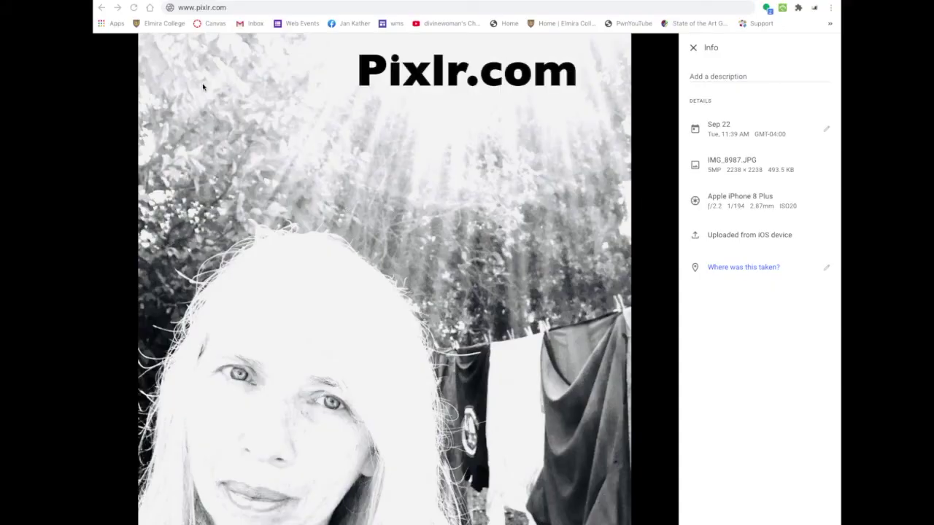
{"action": "left_click", "coordinate": [231, 7]}
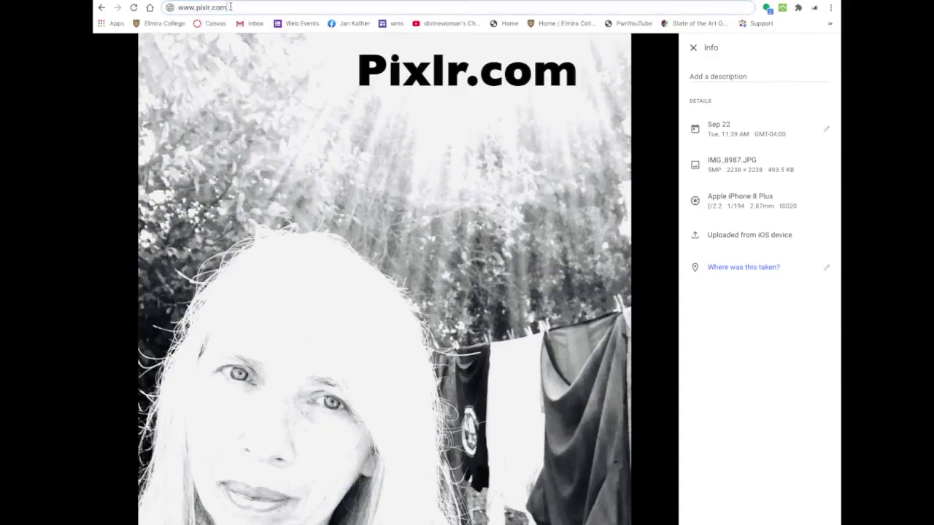
{"action": "type", "text": "www.pixlr.com"}
{"action": "key", "text": "Return"}
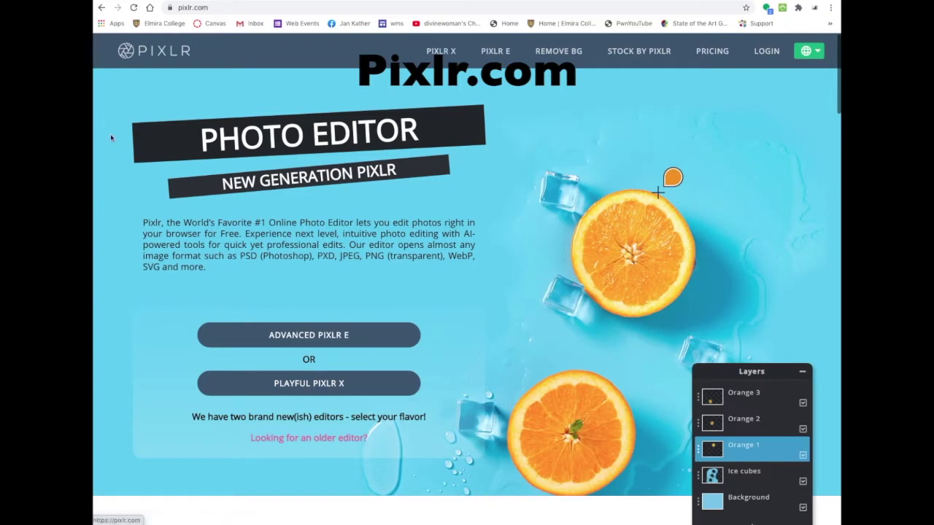
{"action": "left_click", "coordinate": [317, 385]}
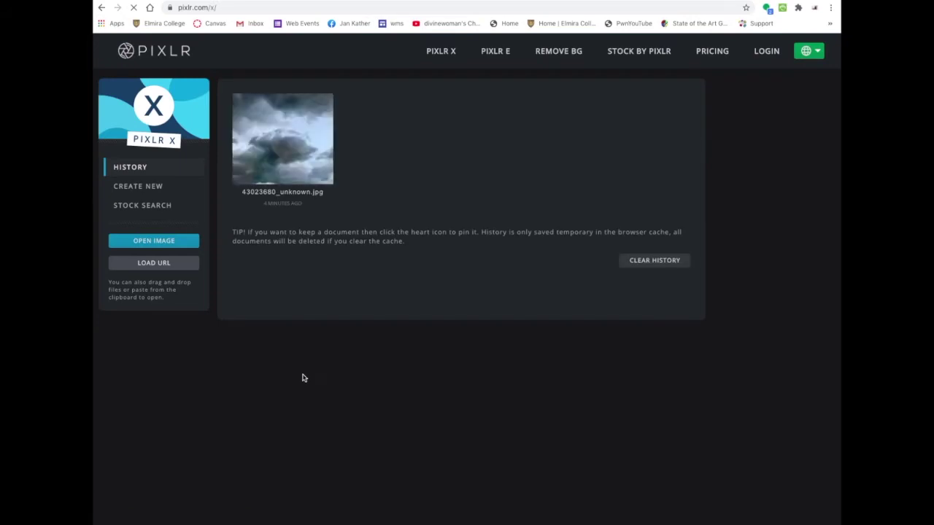
- Open the image IMG_8987.jpg from the Desktop for editing
{"action": "left_click", "coordinate": [176, 245]}
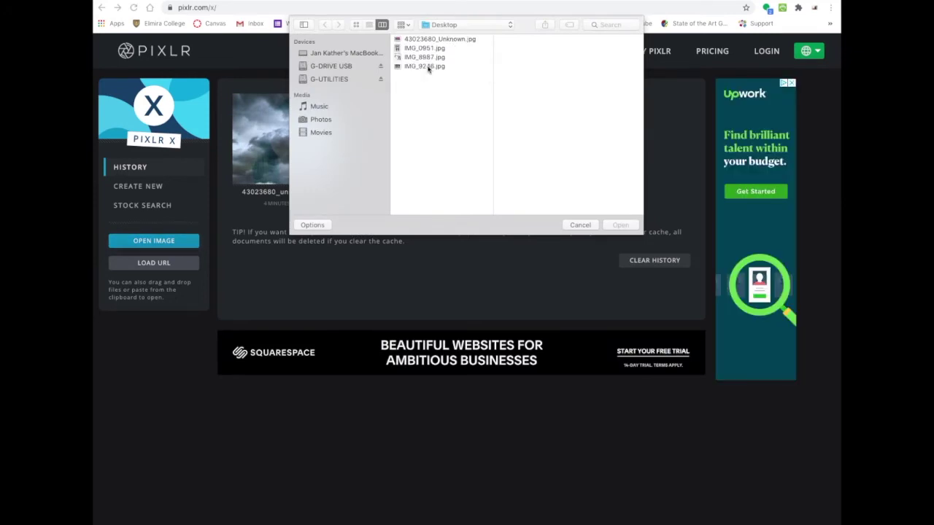
{"action": "left_click", "coordinate": [434, 57]}
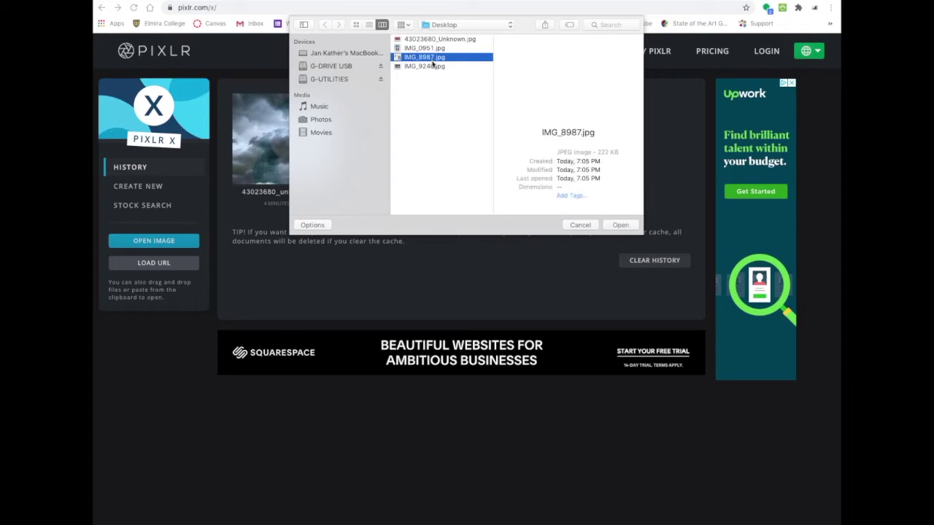
{"action": "key", "text": "Return"}
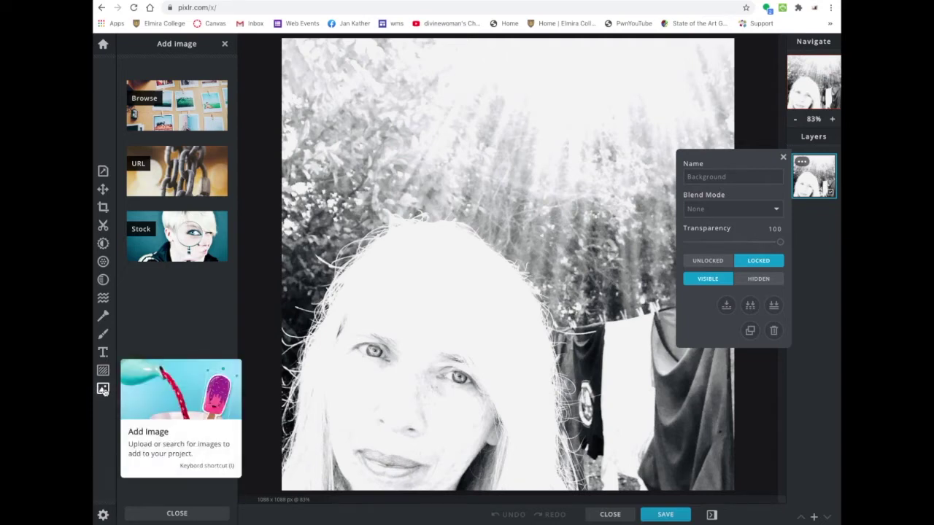
- Add 43023680_Unknown.jpg to the current document as a layer and move it down to the portrait's lower edge
{"action": "left_click", "coordinate": [103, 389]}
{"action": "left_click", "coordinate": [103, 390]}
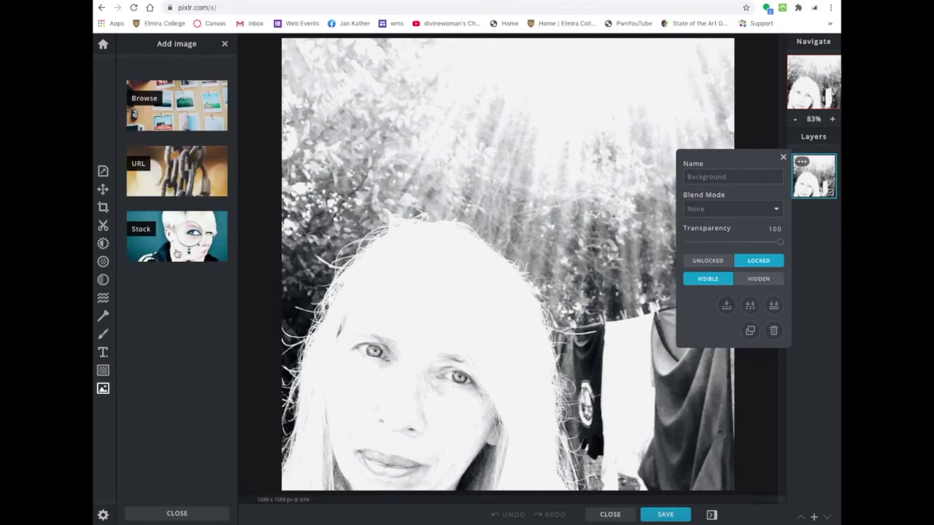
{"action": "left_click", "coordinate": [148, 102]}
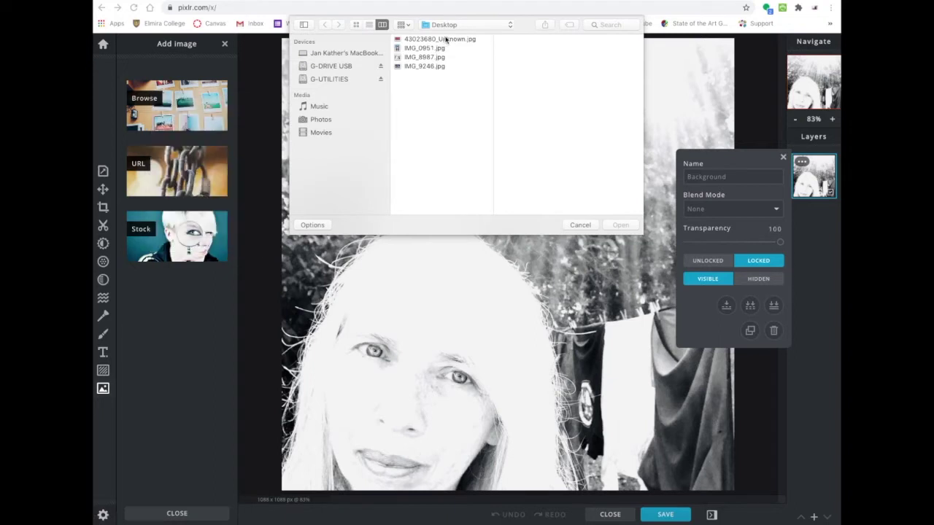
{"action": "left_click", "coordinate": [446, 39]}
{"action": "left_click", "coordinate": [622, 225]}
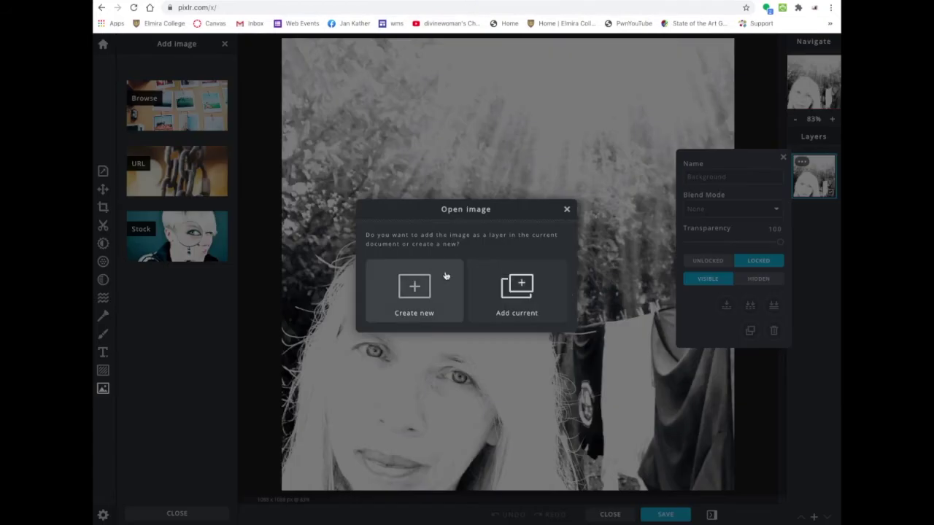
{"action": "left_click", "coordinate": [521, 287]}
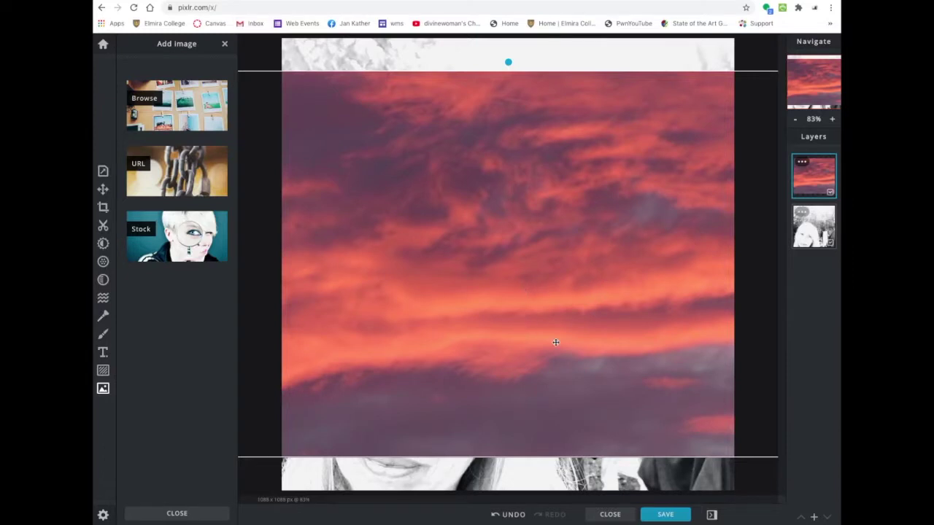
{"action": "left_click_drag", "start_coordinate": [555, 443], "coordinate": [547, 478]}
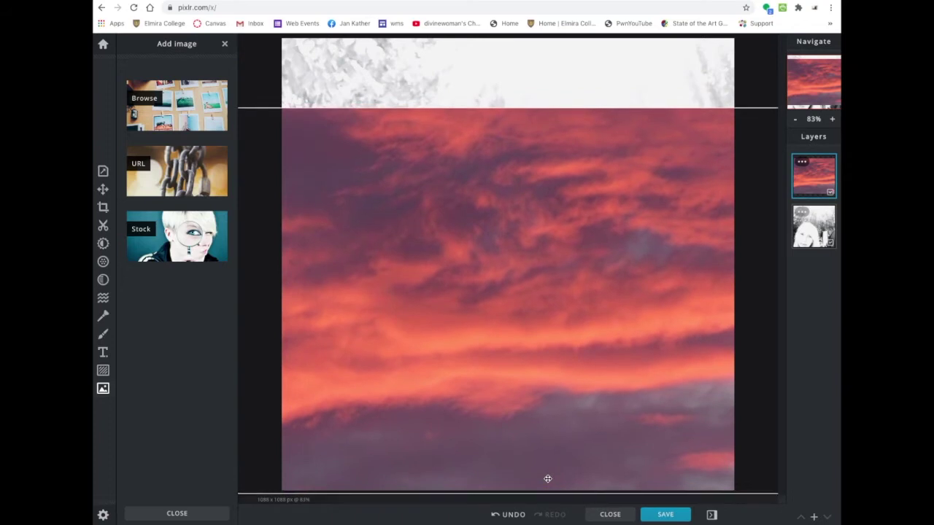
{"action": "mouse_move", "coordinate": [551, 411]}
{"action": "left_mouse_down"}
{"action": "mouse_move", "coordinate": [550, 396]}
{"action": "mouse_move", "coordinate": [552, 414]}
{"action": "left_mouse_up"}
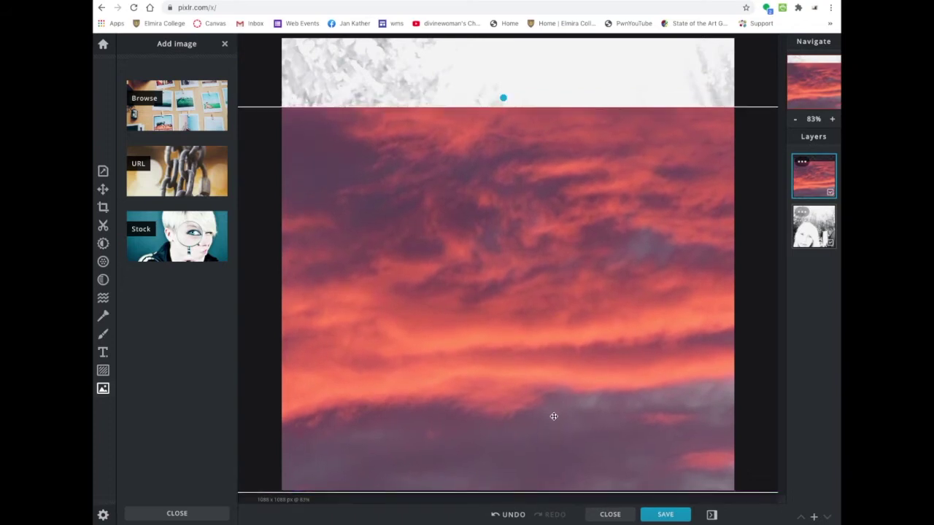
- Try the Multiply, Screen, Overlay and Darken blend modes on the sunset sky layer
{"action": "left_click", "coordinate": [802, 161]}
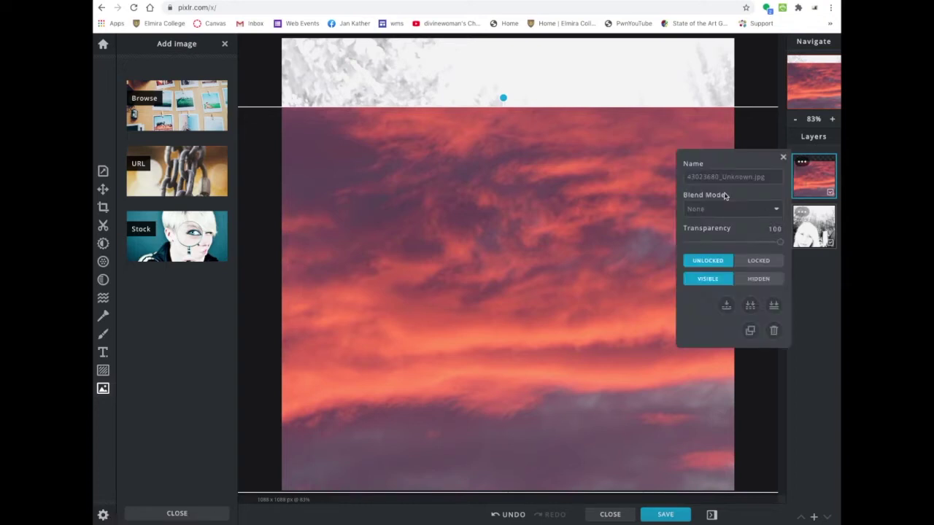
{"action": "left_click", "coordinate": [777, 211]}
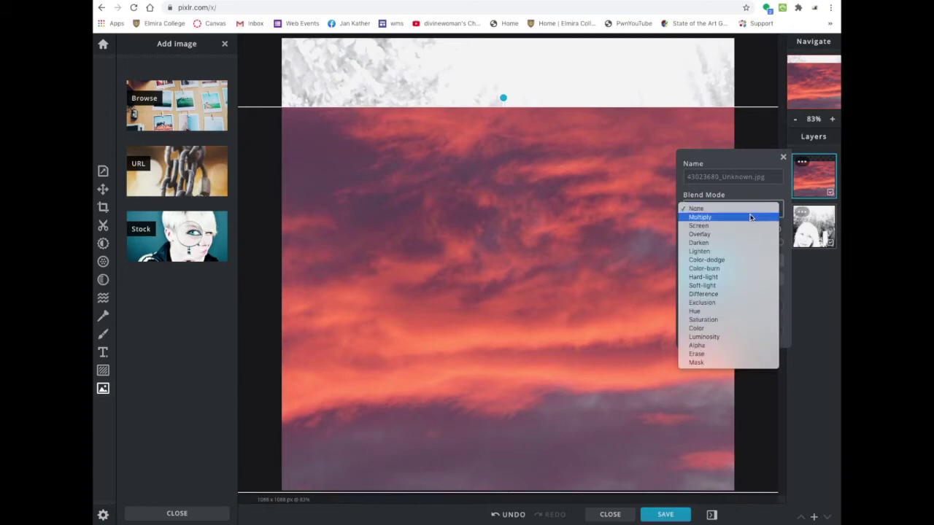
{"action": "left_click", "coordinate": [747, 217]}
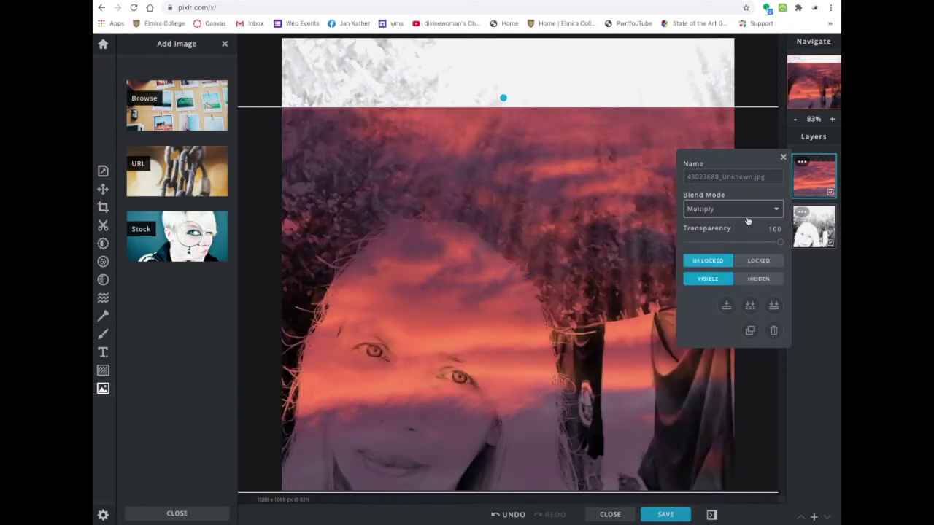
{"action": "left_click", "coordinate": [777, 210]}
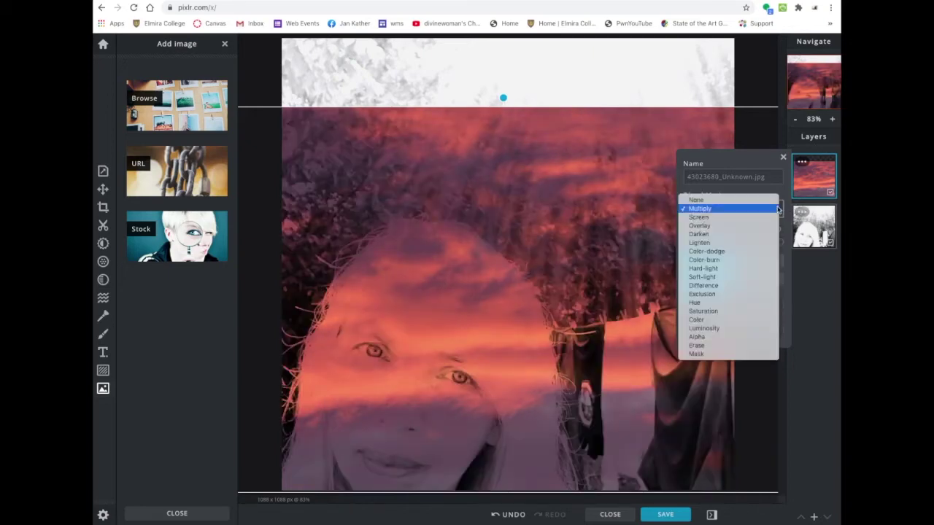
{"action": "left_click", "coordinate": [764, 217]}
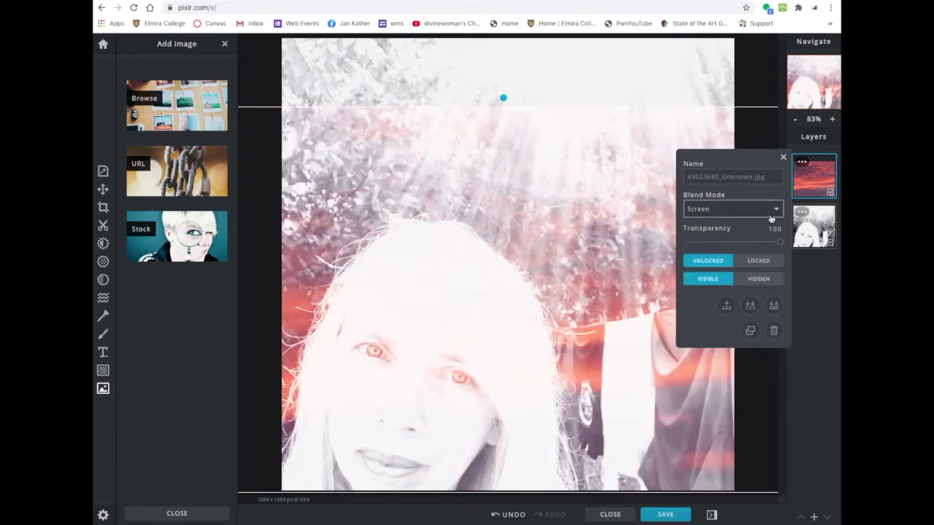
{"action": "left_click", "coordinate": [772, 212]}
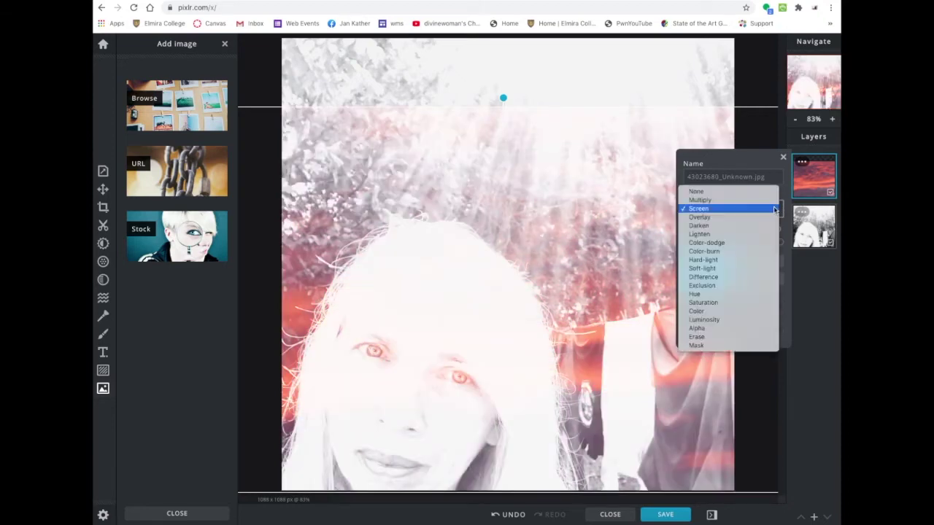
{"action": "left_click", "coordinate": [766, 219]}
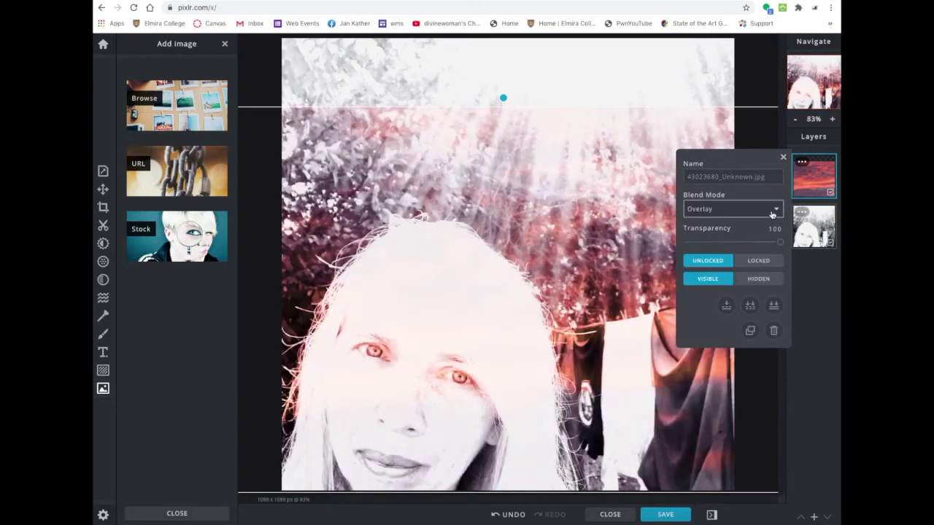
{"action": "left_click", "coordinate": [777, 212]}
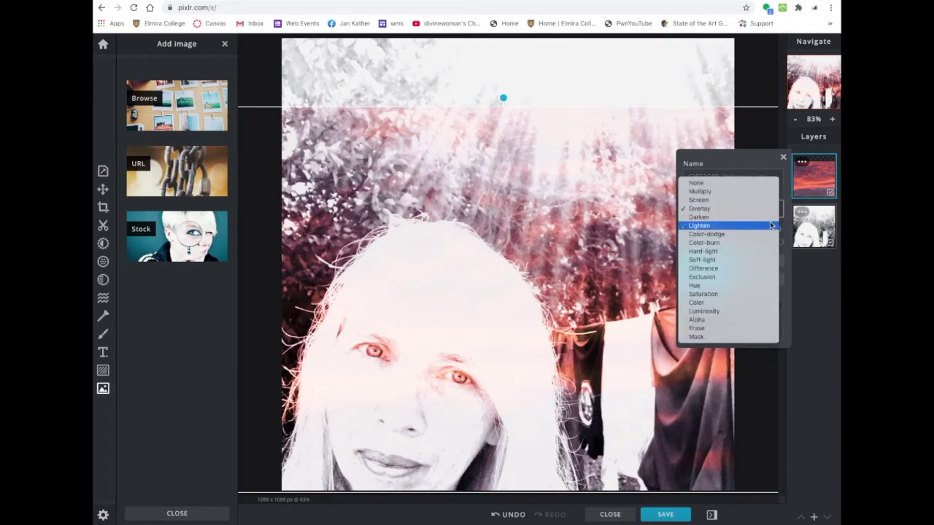
{"action": "left_click", "coordinate": [772, 220]}
{"action": "key", "text": "Down"}
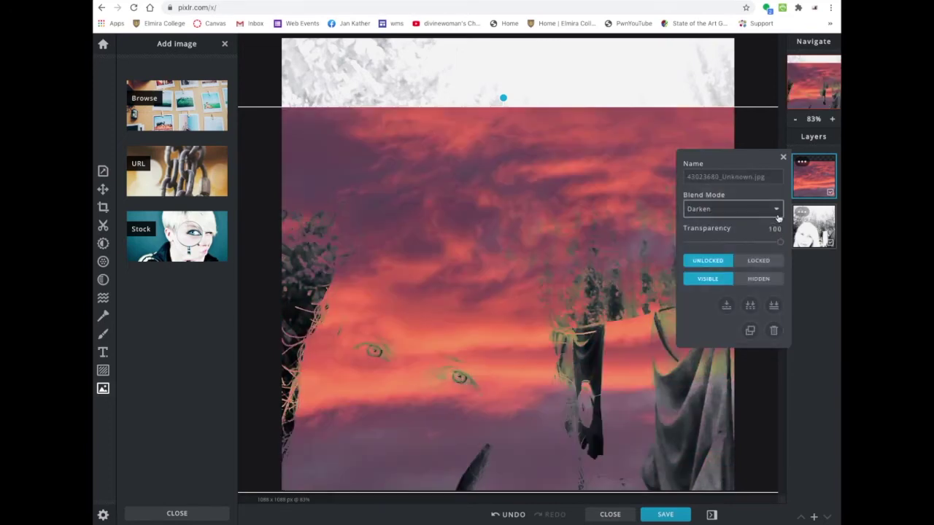
- Try the Lighten, Color-dodge, Color-burn, Hard-light and Soft-light blend modes on the sunset sky layer
{"action": "left_click", "coordinate": [777, 210]}
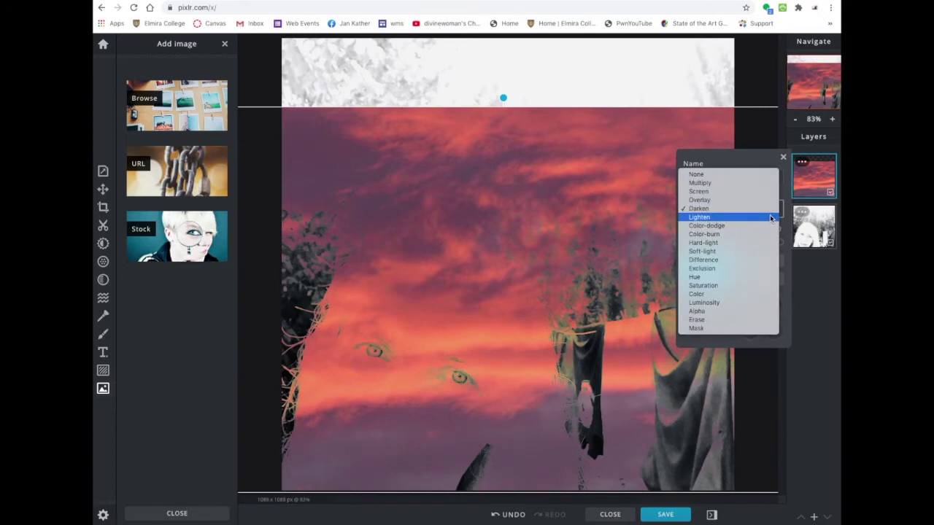
{"action": "left_click", "coordinate": [771, 217]}
{"action": "left_click", "coordinate": [773, 216]}
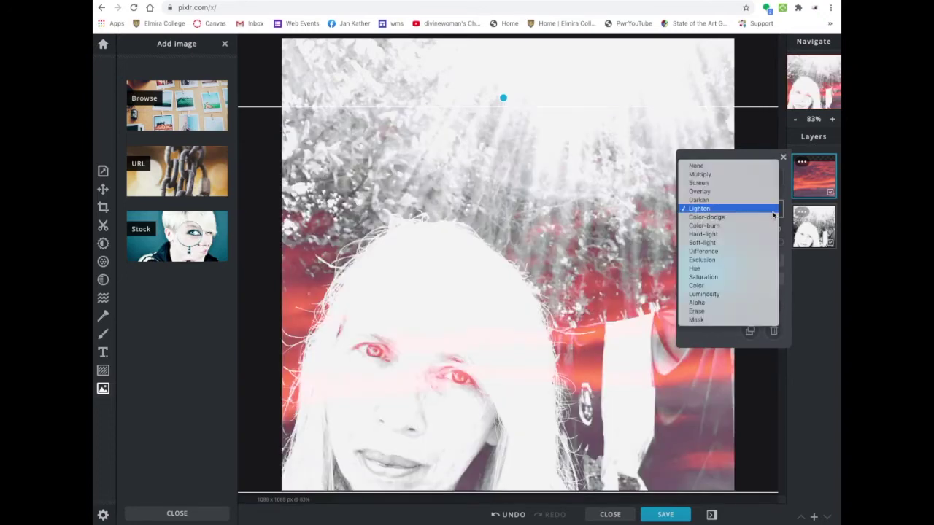
{"action": "left_click", "coordinate": [772, 215]}
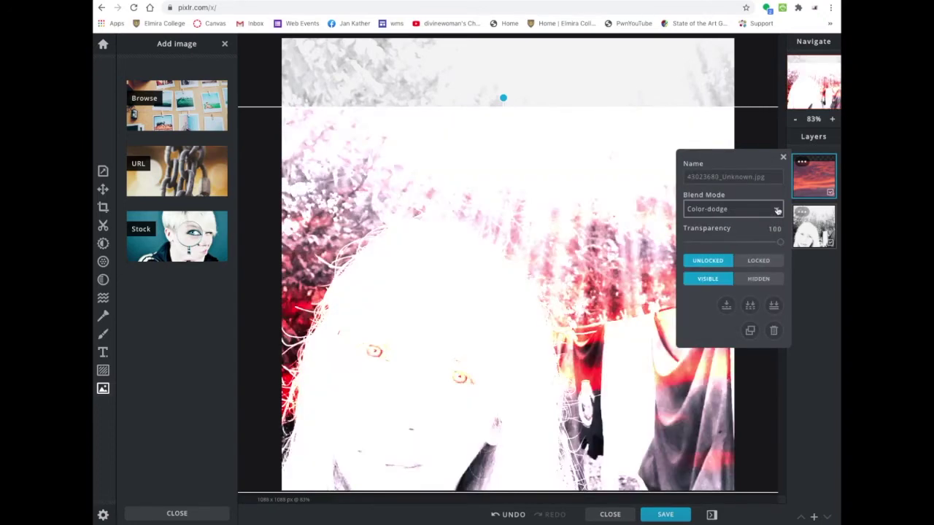
{"action": "left_click", "coordinate": [777, 211]}
{"action": "left_click", "coordinate": [775, 217]}
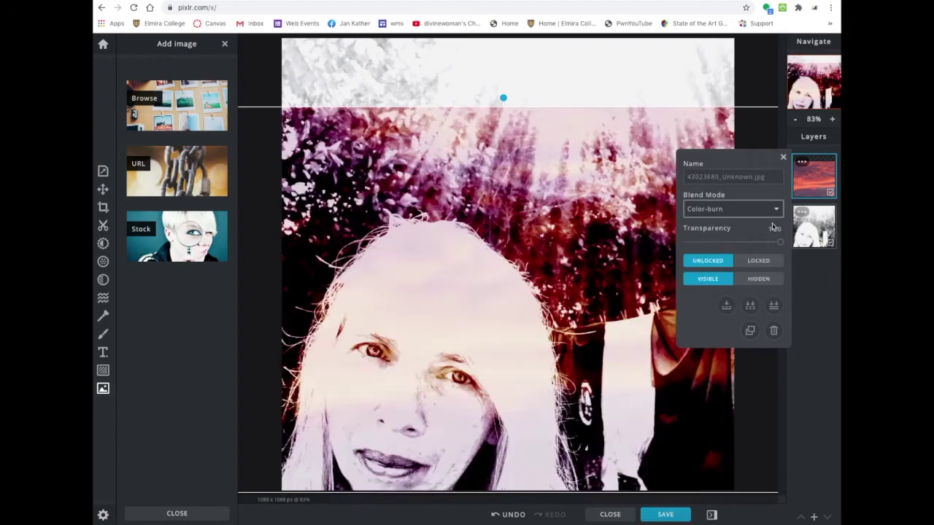
{"action": "left_click", "coordinate": [779, 209]}
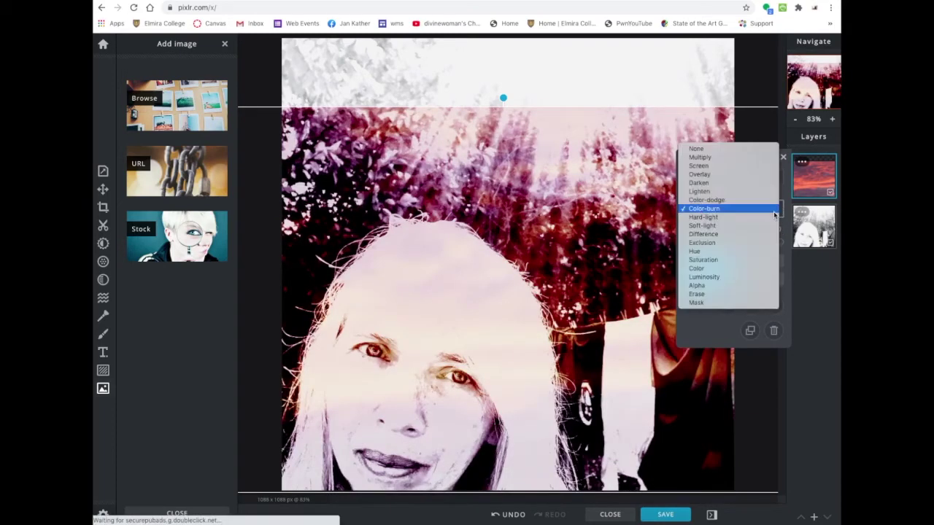
{"action": "left_click", "coordinate": [775, 210]}
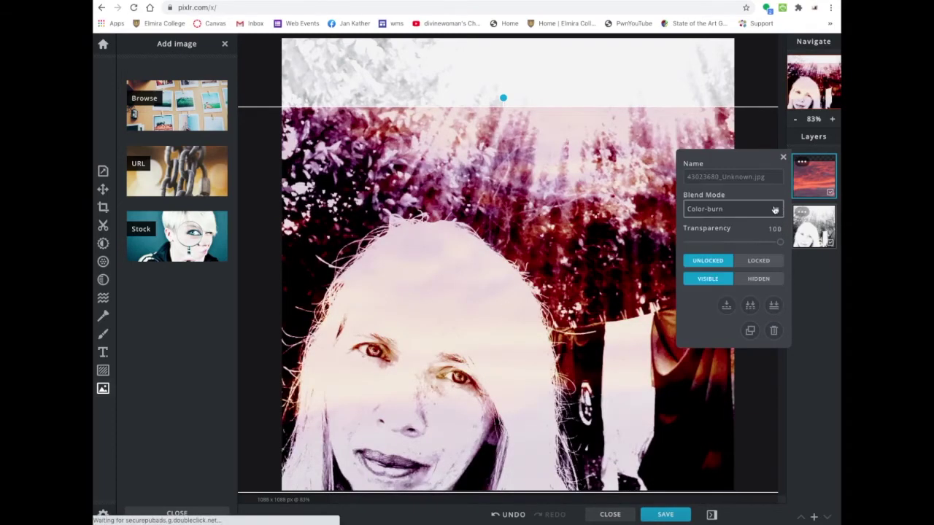
{"action": "left_click", "coordinate": [775, 210]}
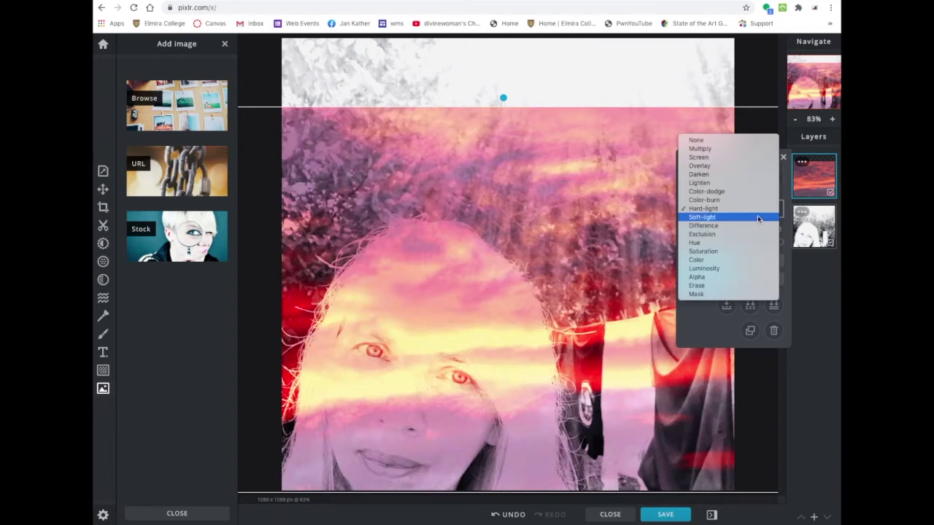
{"action": "left_click", "coordinate": [758, 218]}
- Set the sunset sky layer's blend mode to Difference and close its layer settings
{"action": "left_click", "coordinate": [774, 210]}
{"action": "left_click", "coordinate": [763, 218]}
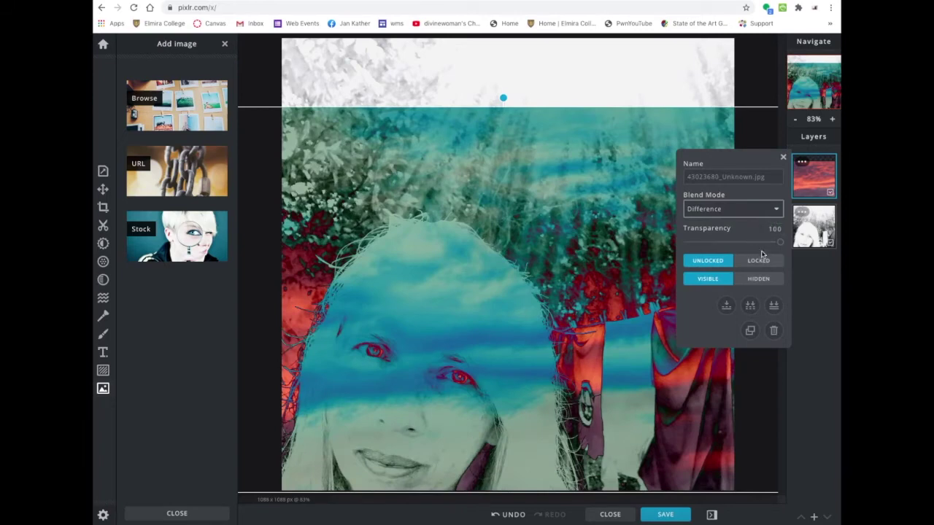
{"action": "left_click", "coordinate": [783, 158]}
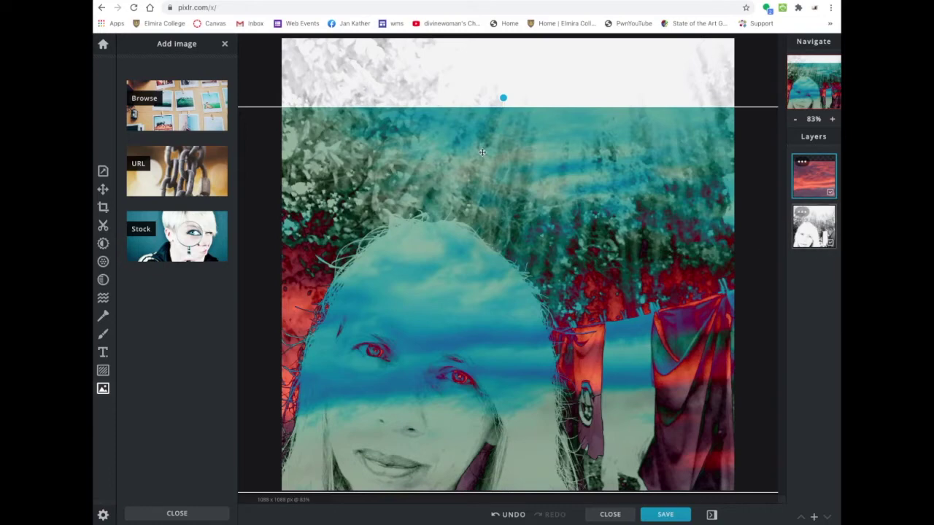
- Enlarge the sky layer from its two upper corners until it covers the whole portrait, including the bare upper strip
{"action": "scroll", "coordinate": [482, 151], "scroll_direction": "down", "scroll_amount": 1}
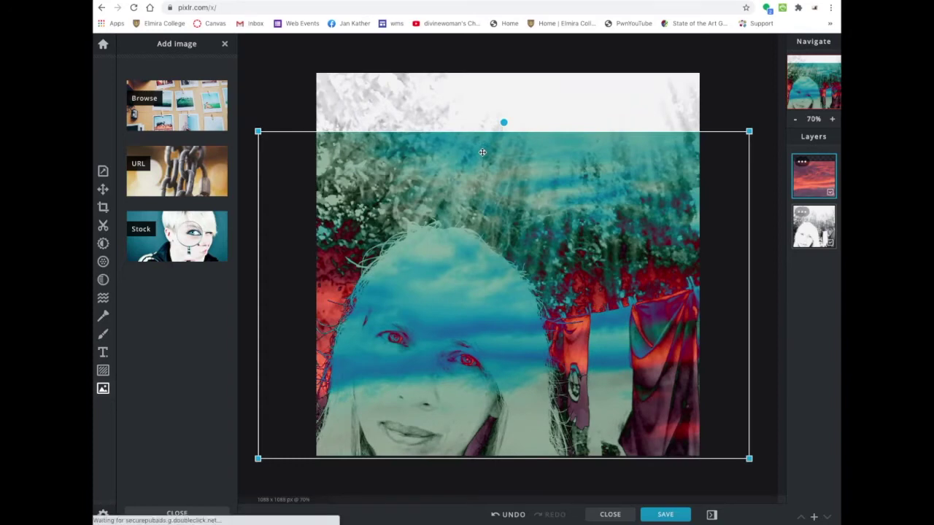
{"action": "scroll", "coordinate": [482, 151], "scroll_direction": "down", "scroll_amount": 1}
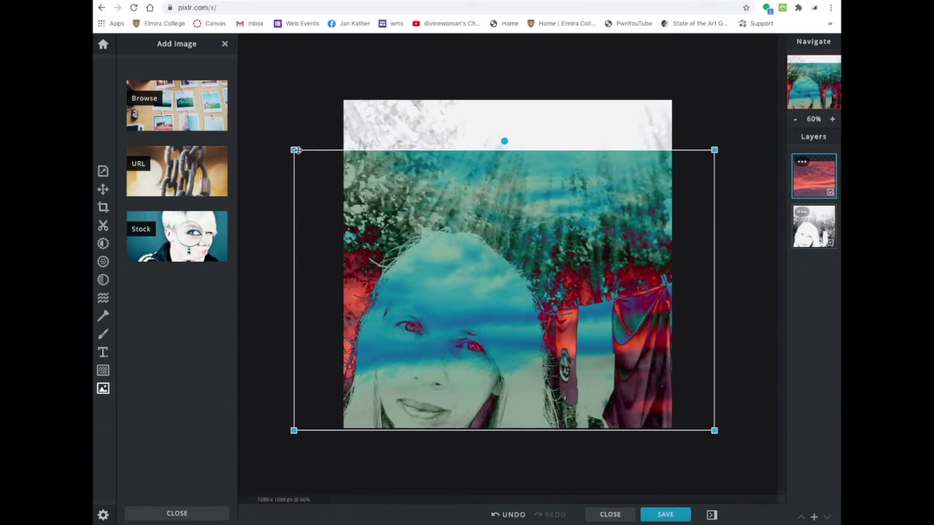
{"action": "left_click_drag", "start_coordinate": [294, 149], "coordinate": [235, 91]}
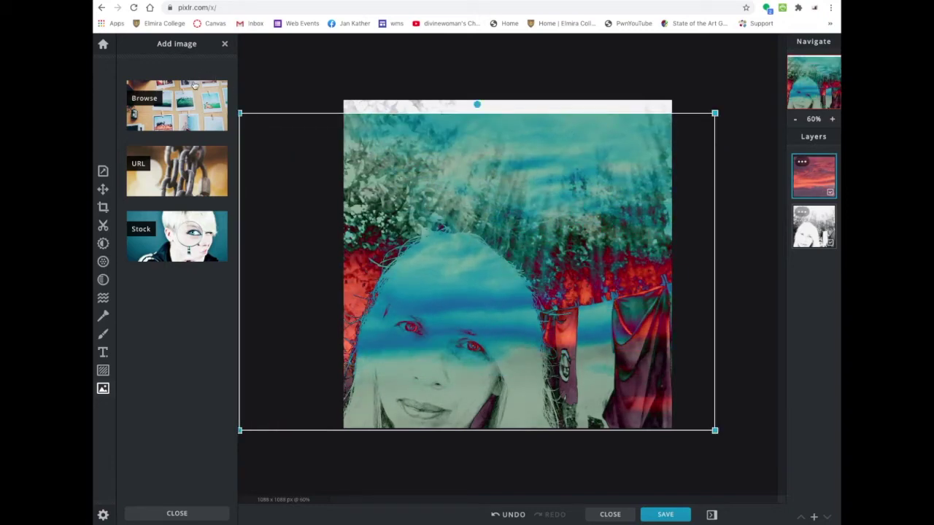
{"action": "left_click_drag", "start_coordinate": [716, 112], "coordinate": [738, 97]}
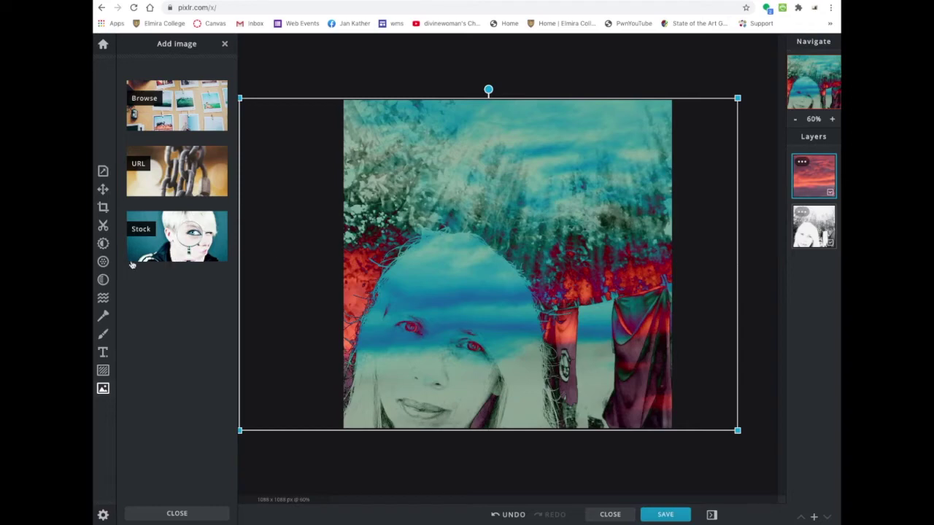
- Download the blended portrait as a PNG image, then dismiss the save dialog and the advertisement banner
{"action": "left_click", "coordinate": [103, 208]}
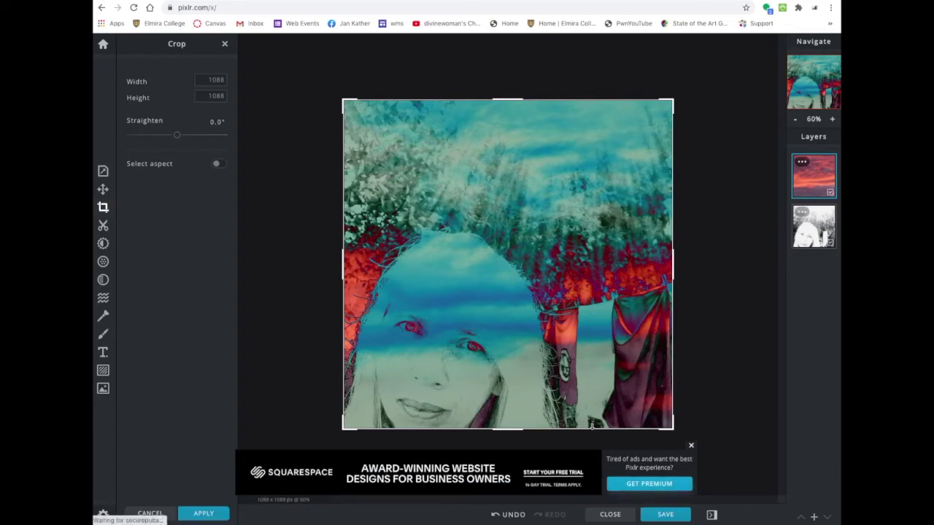
{"action": "left_click", "coordinate": [665, 515]}
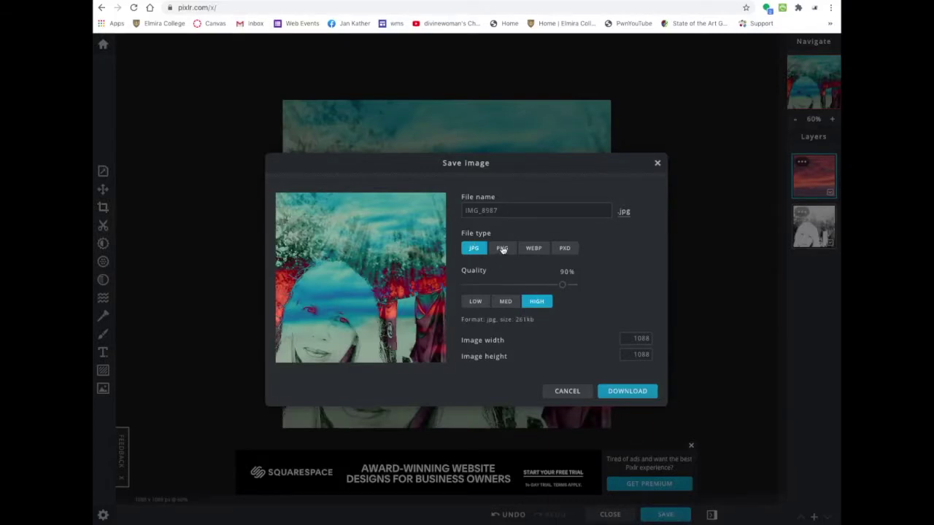
{"action": "left_click", "coordinate": [502, 249]}
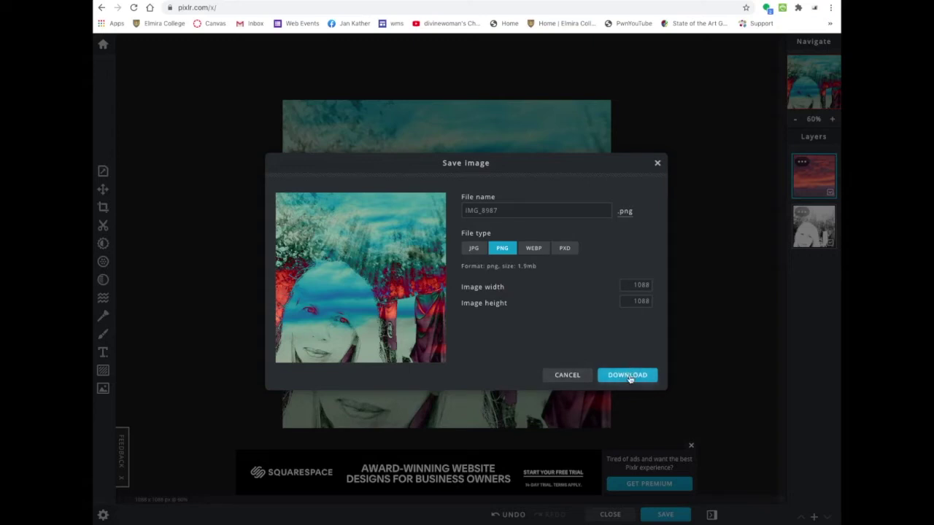
{"action": "left_click", "coordinate": [632, 376]}
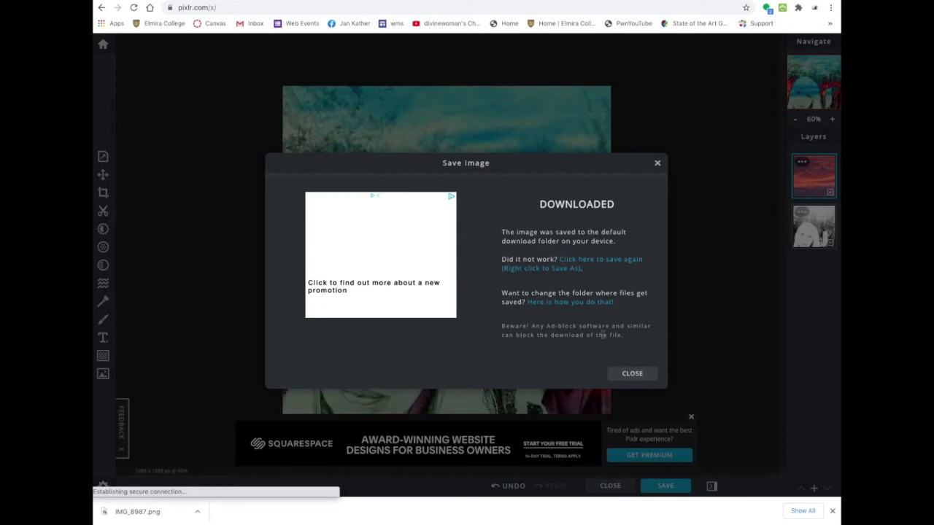
{"action": "left_click", "coordinate": [636, 374]}
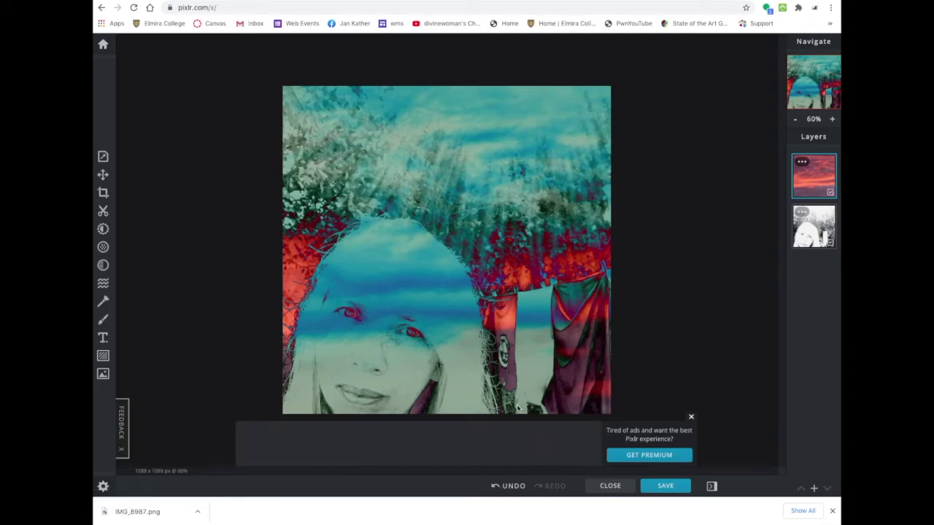
{"action": "left_click", "coordinate": [688, 420]}
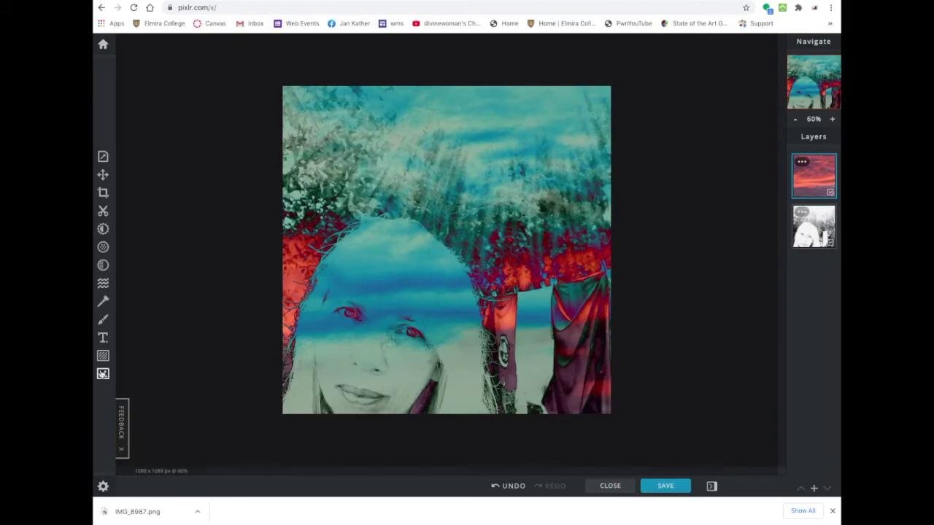
- Open the illustrated portrait IMG_0951.jpg from the Desktop as a new document
{"action": "left_click", "coordinate": [103, 373]}
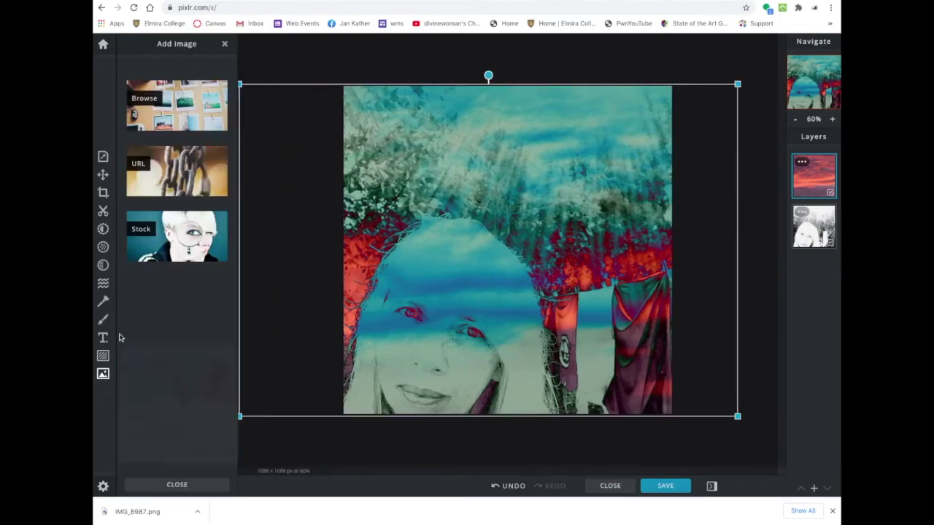
{"action": "left_click", "coordinate": [149, 100]}
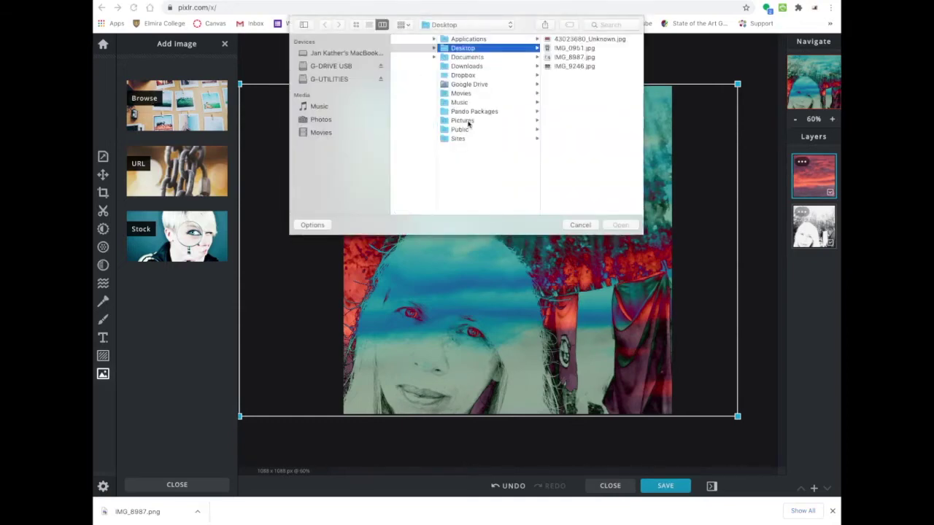
{"action": "left_click", "coordinate": [584, 48]}
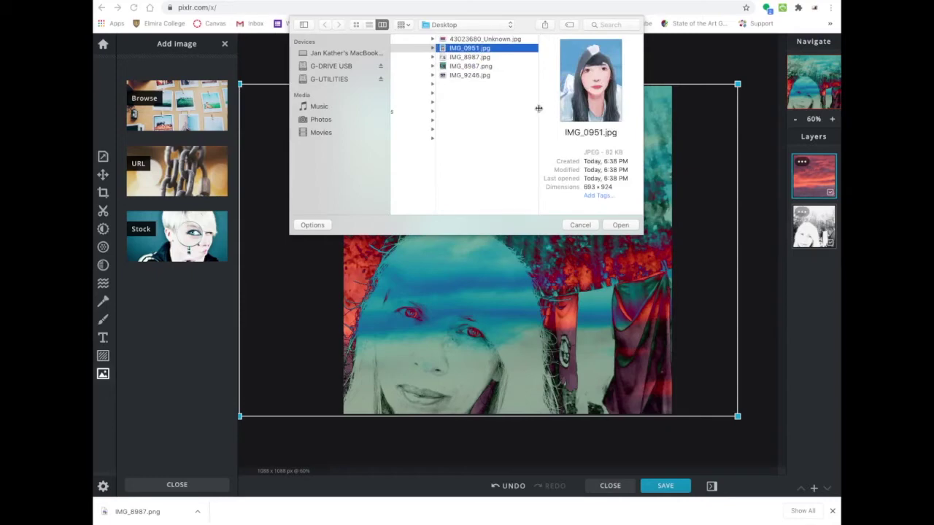
{"action": "left_click", "coordinate": [621, 224]}
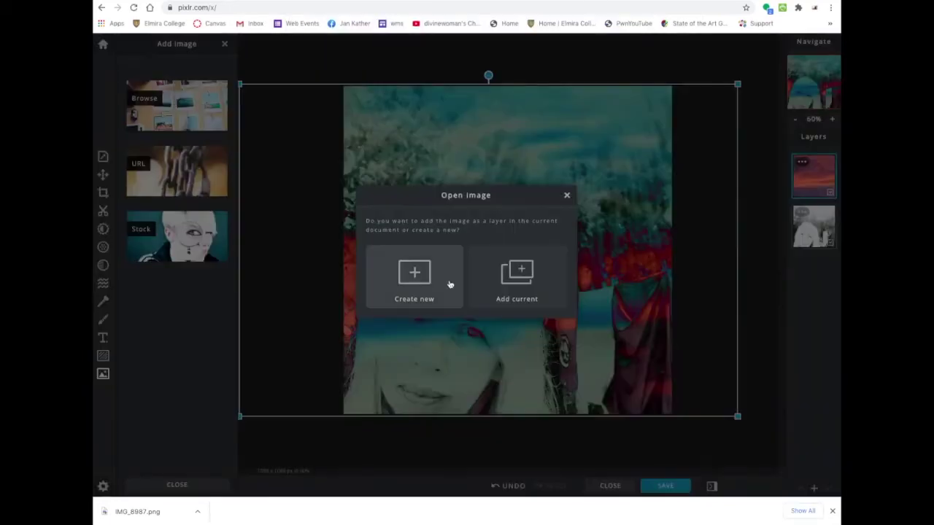
{"action": "left_click", "coordinate": [420, 273]}
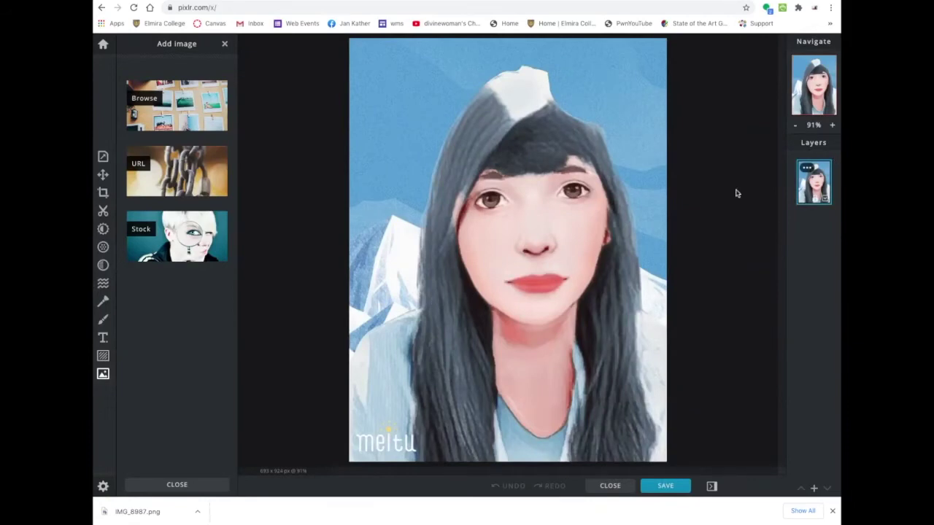
- Add the storm cloud photo IMG_9246.jpg from the Desktop as a layer above the illustrated portrait
{"action": "left_click", "coordinate": [104, 373]}
{"action": "left_click", "coordinate": [103, 373]}
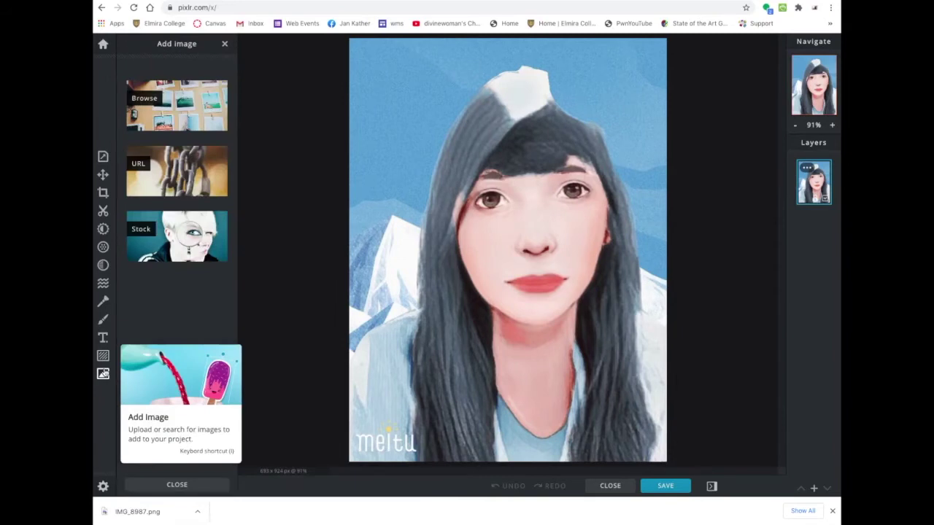
{"action": "left_click", "coordinate": [150, 103]}
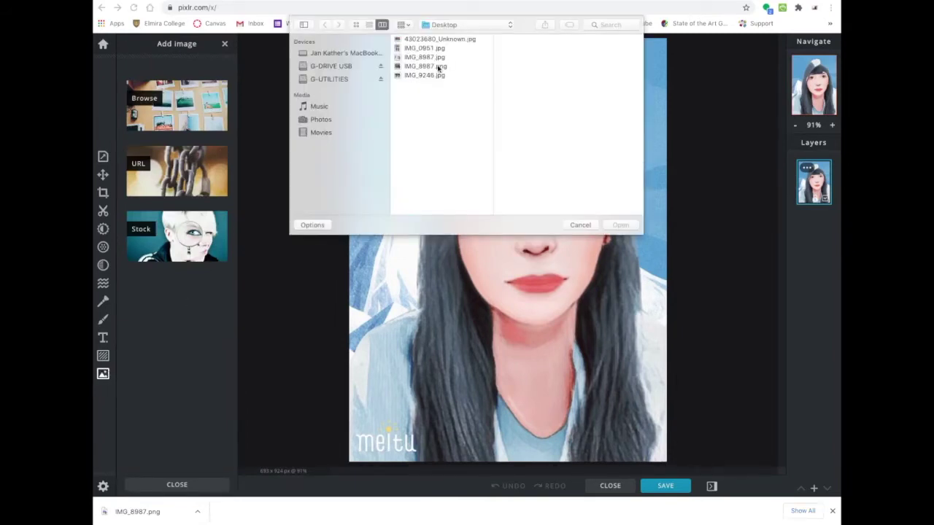
{"action": "left_click", "coordinate": [434, 66]}
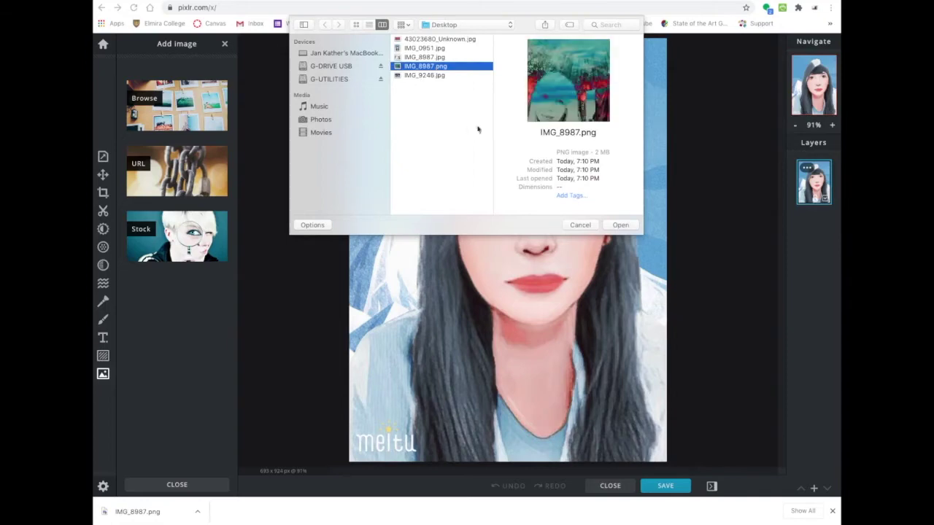
{"action": "left_click", "coordinate": [443, 75]}
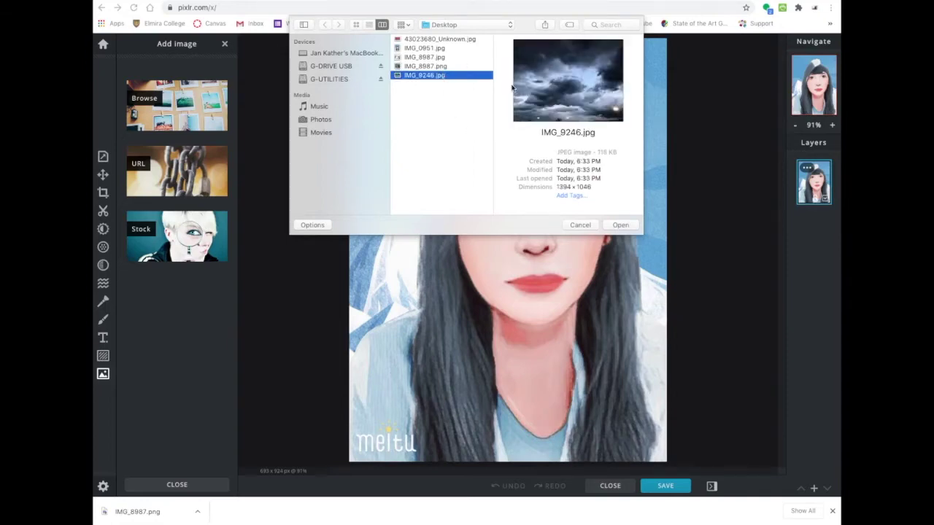
{"action": "left_click", "coordinate": [620, 225]}
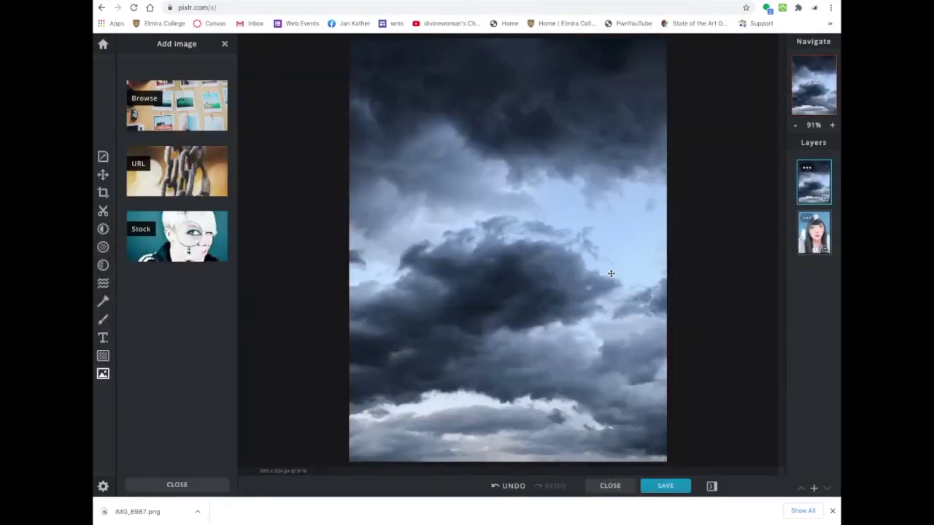
- Try the Multiply, Screen, Overlay and Darken blend modes on the storm cloud layer
{"action": "left_click", "coordinate": [809, 170]}
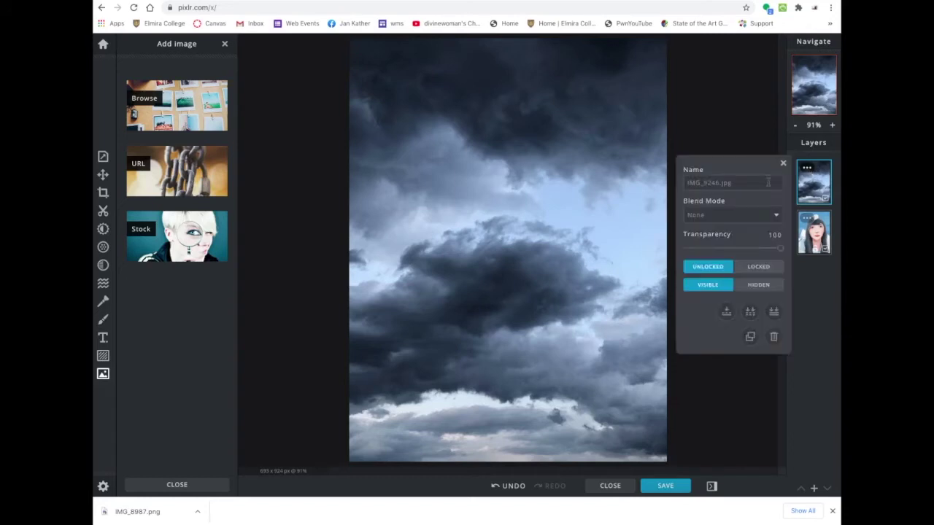
{"action": "left_click", "coordinate": [778, 215]}
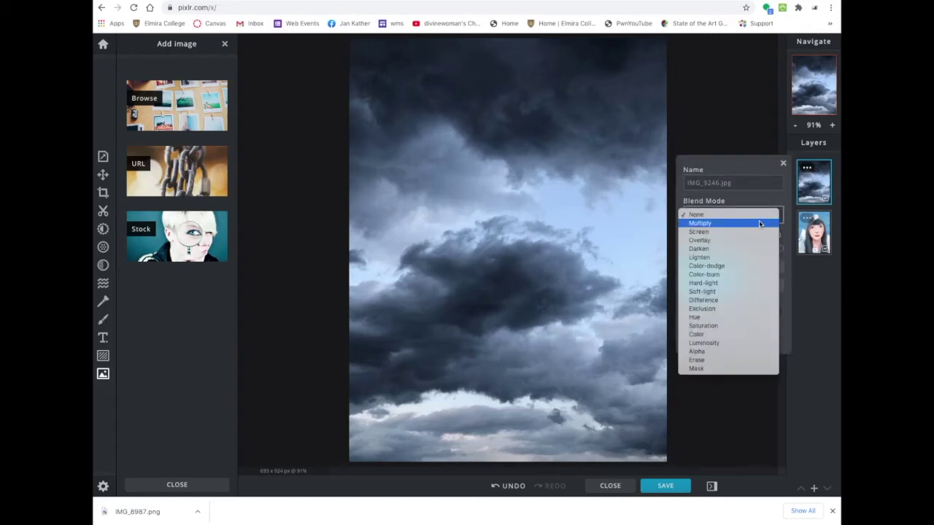
{"action": "left_click", "coordinate": [759, 220]}
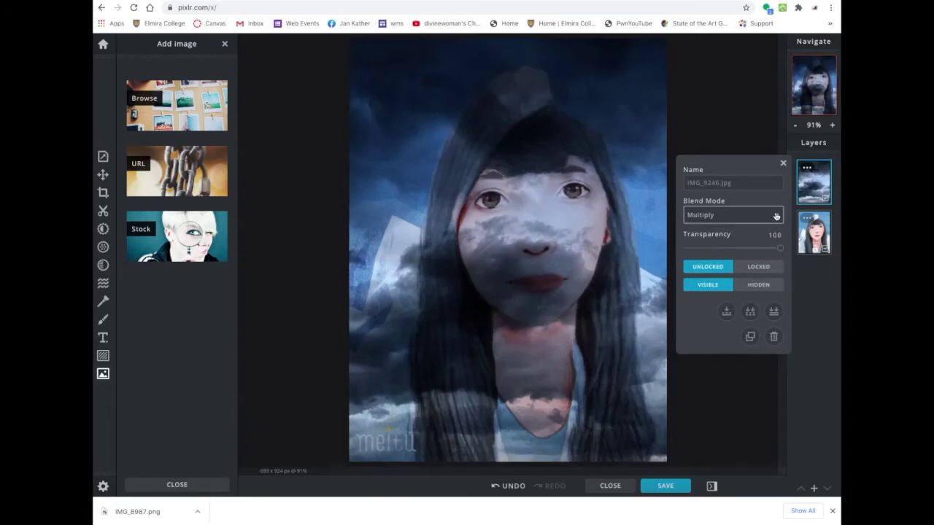
{"action": "left_click", "coordinate": [775, 218]}
{"action": "left_click", "coordinate": [768, 223]}
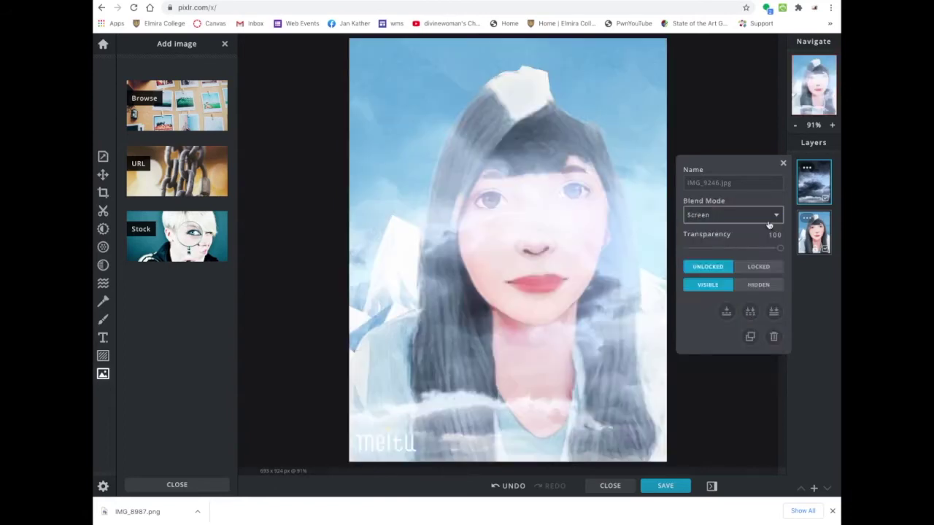
{"action": "left_click", "coordinate": [778, 216]}
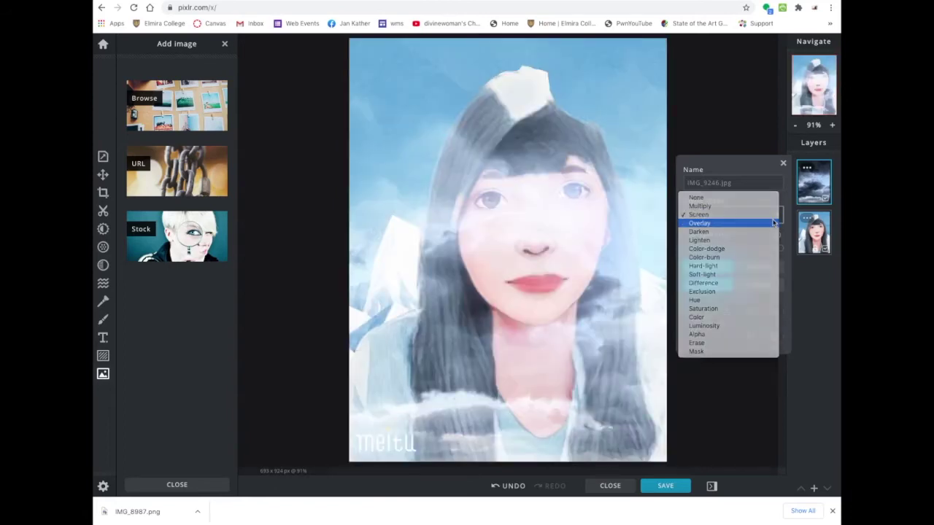
{"action": "left_click", "coordinate": [777, 216]}
{"action": "left_click", "coordinate": [778, 216]}
{"action": "left_click", "coordinate": [777, 216]}
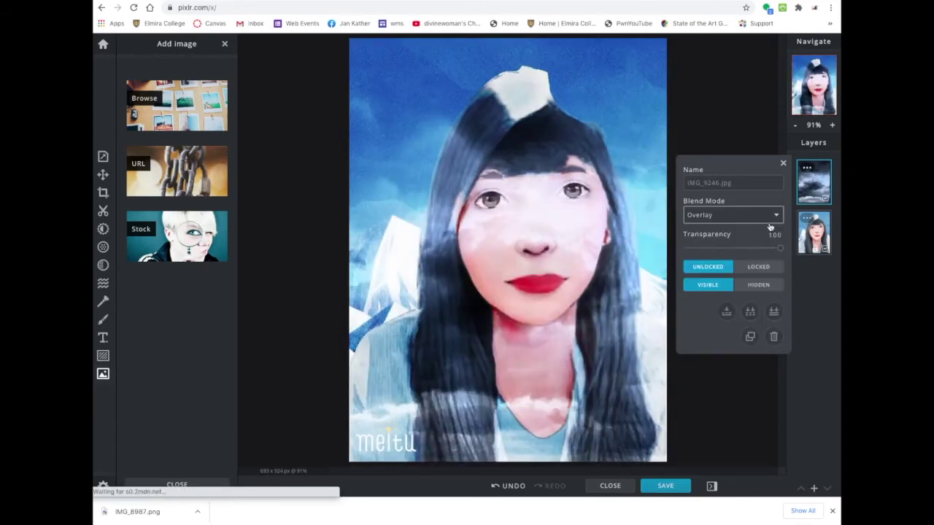
{"action": "left_click", "coordinate": [773, 219]}
{"action": "left_click", "coordinate": [756, 223]}
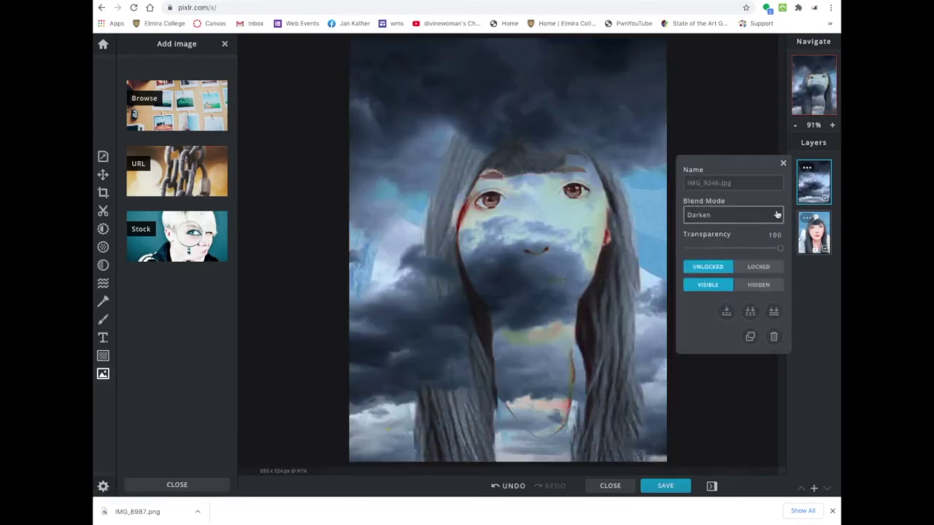
- Try the Lighten, Color-dodge, Color-burn, Hard-light and Soft-light blend modes on the storm cloud layer
{"action": "left_click", "coordinate": [776, 216]}
{"action": "left_click", "coordinate": [761, 224]}
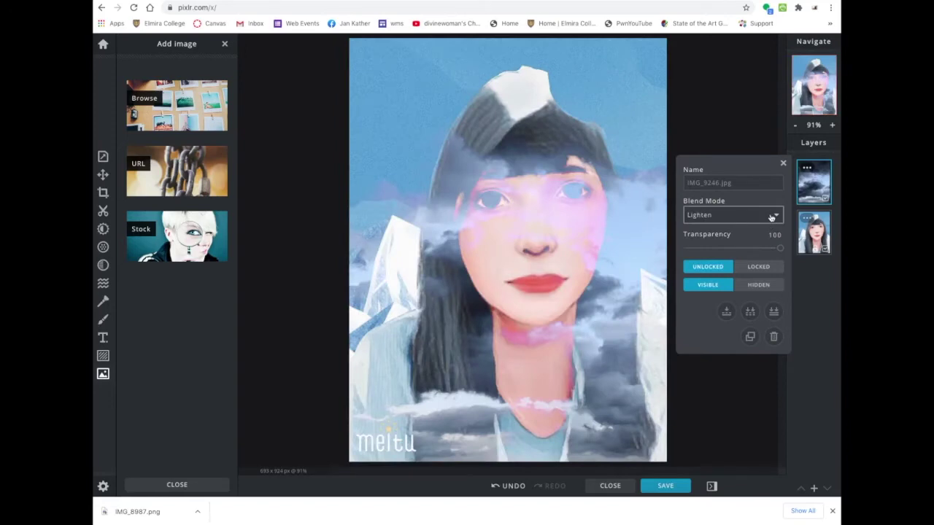
{"action": "left_click", "coordinate": [773, 217]}
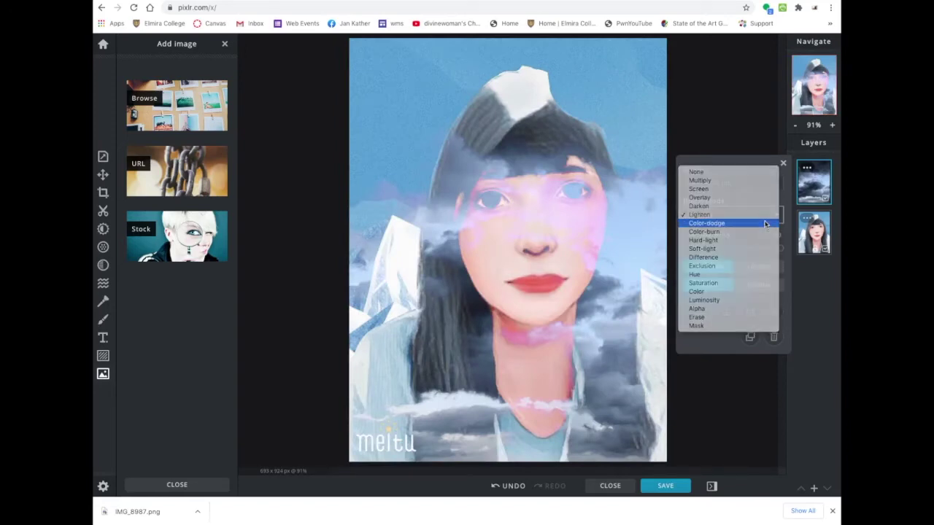
{"action": "left_click", "coordinate": [768, 222]}
{"action": "left_click", "coordinate": [772, 217]}
{"action": "left_click", "coordinate": [761, 226]}
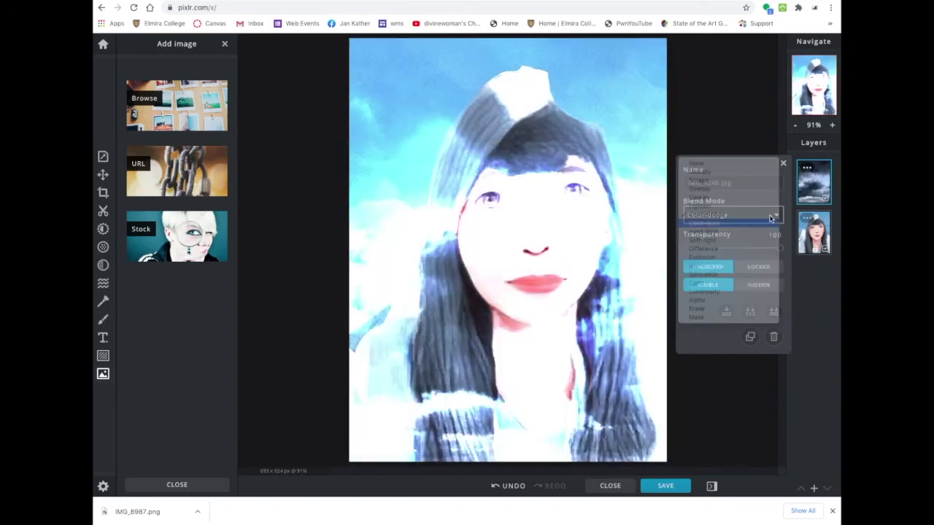
{"action": "left_click", "coordinate": [772, 217]}
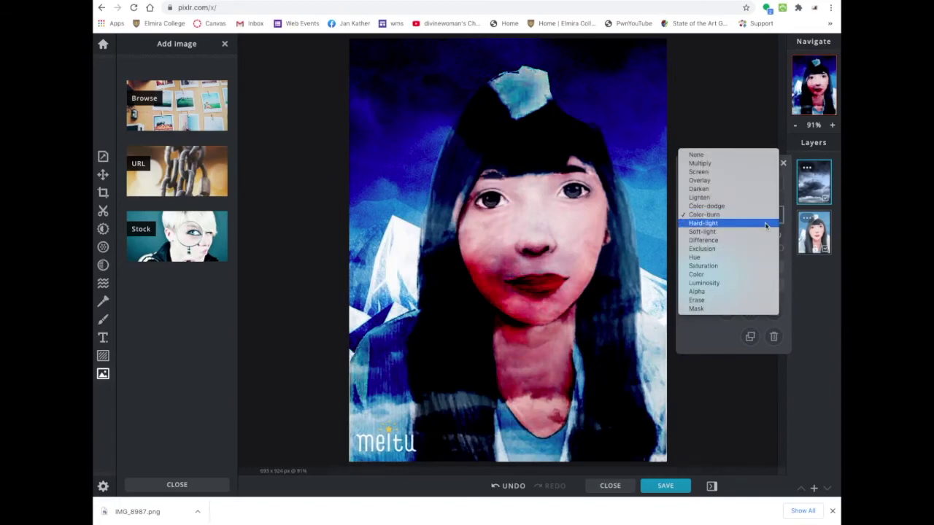
{"action": "left_click", "coordinate": [765, 224]}
{"action": "left_click", "coordinate": [778, 214]}
{"action": "left_click", "coordinate": [773, 221]}
- Try the Difference, Exclusion, Hue, Saturation and Color blend modes on the storm cloud layer
{"action": "left_click", "coordinate": [777, 214]}
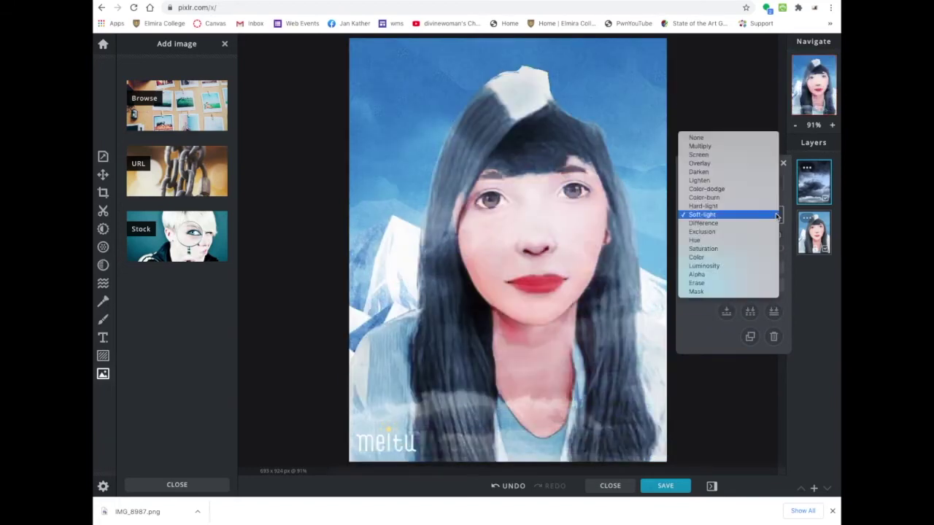
{"action": "left_click", "coordinate": [770, 223]}
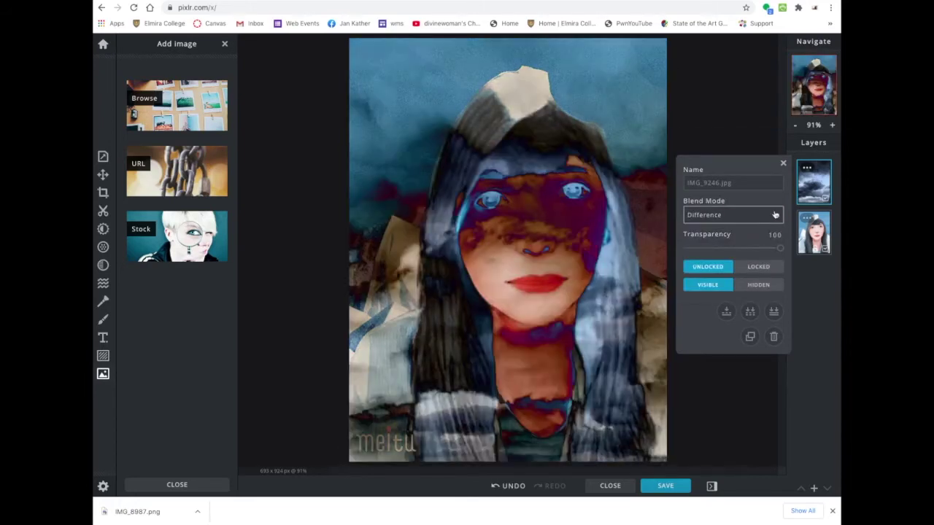
{"action": "left_click", "coordinate": [776, 214]}
{"action": "left_click", "coordinate": [768, 223]}
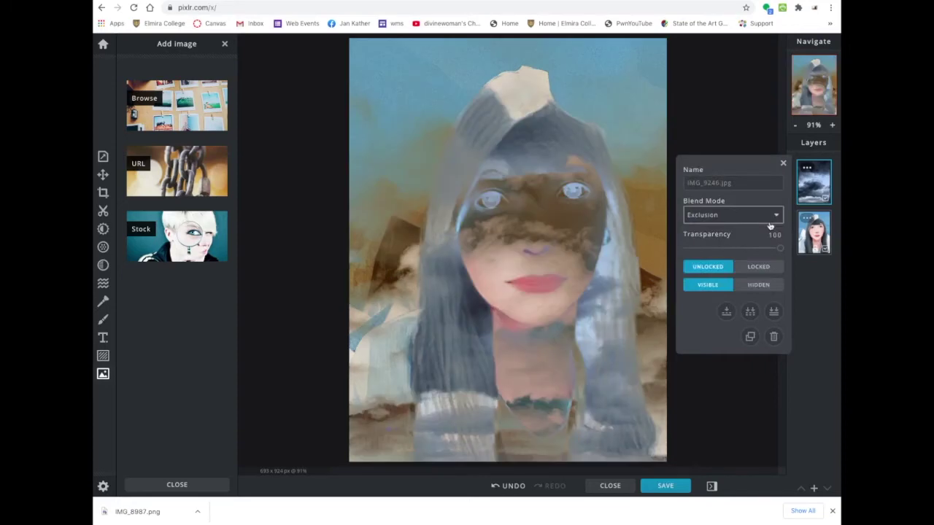
{"action": "left_click", "coordinate": [775, 217]}
{"action": "left_click", "coordinate": [774, 222]}
{"action": "left_click", "coordinate": [777, 214]}
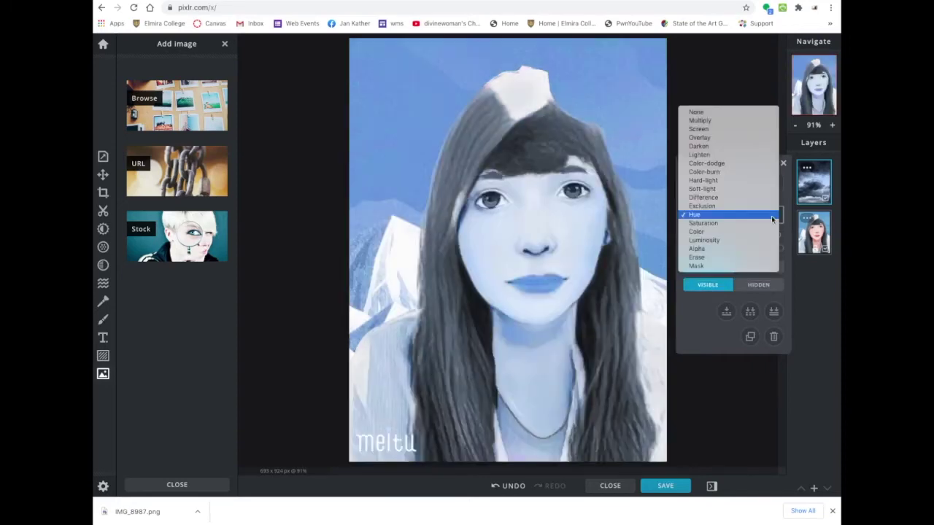
{"action": "left_click", "coordinate": [770, 222]}
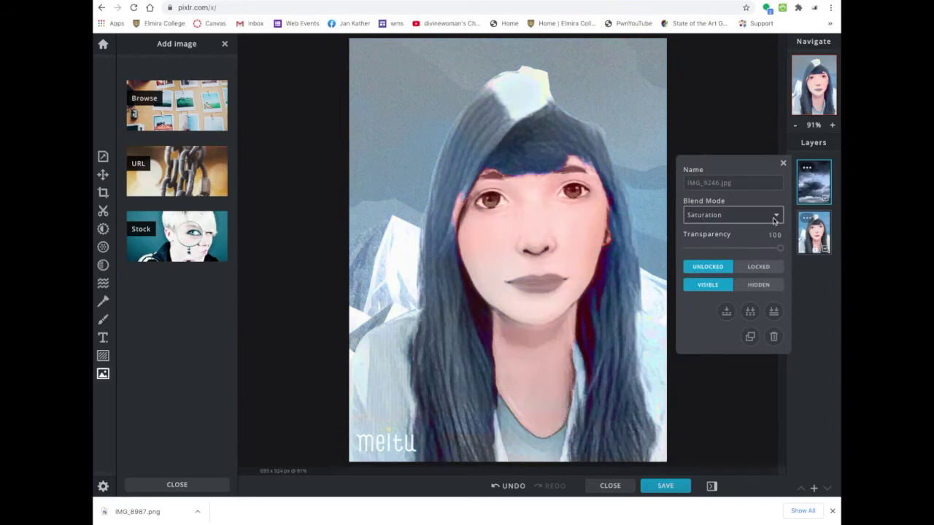
{"action": "left_click", "coordinate": [772, 216]}
{"action": "left_click", "coordinate": [756, 232]}
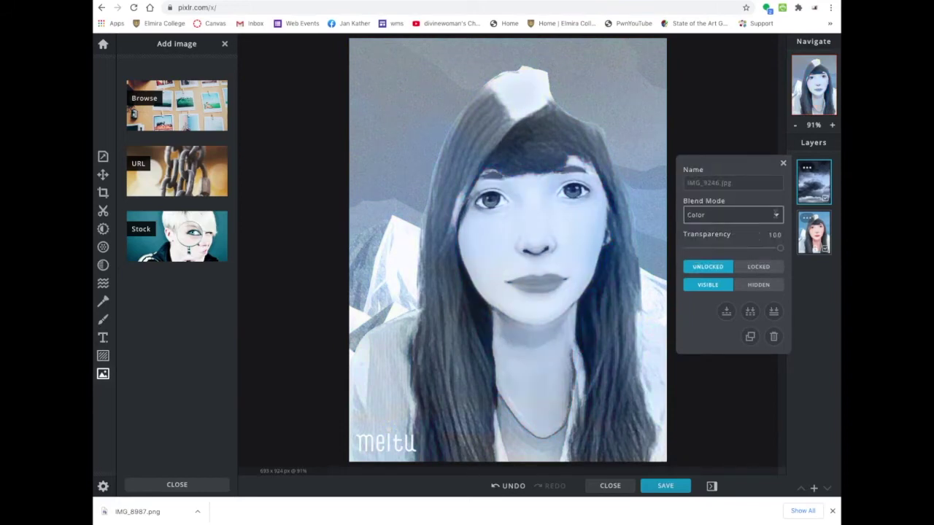
- Set the storm cloud layer's blend mode to Difference
{"action": "left_click", "coordinate": [755, 215]}
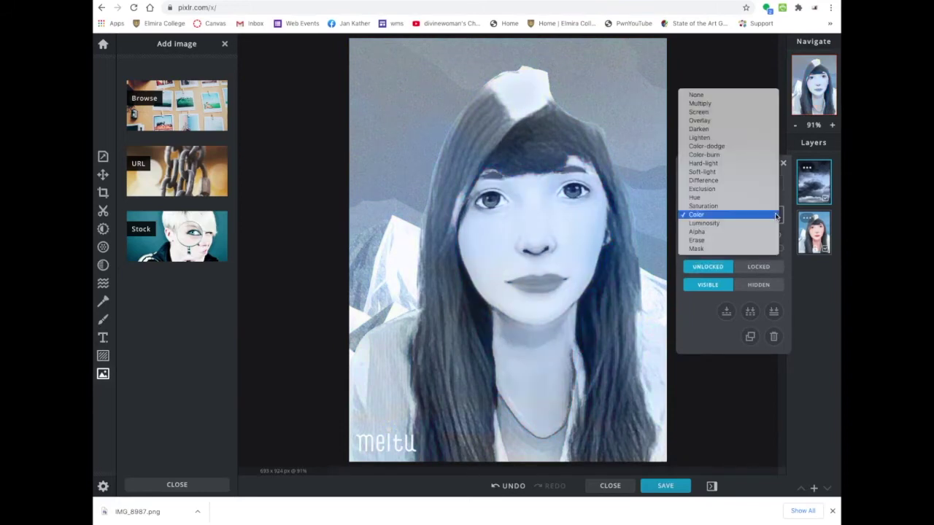
{"action": "left_click", "coordinate": [739, 183]}
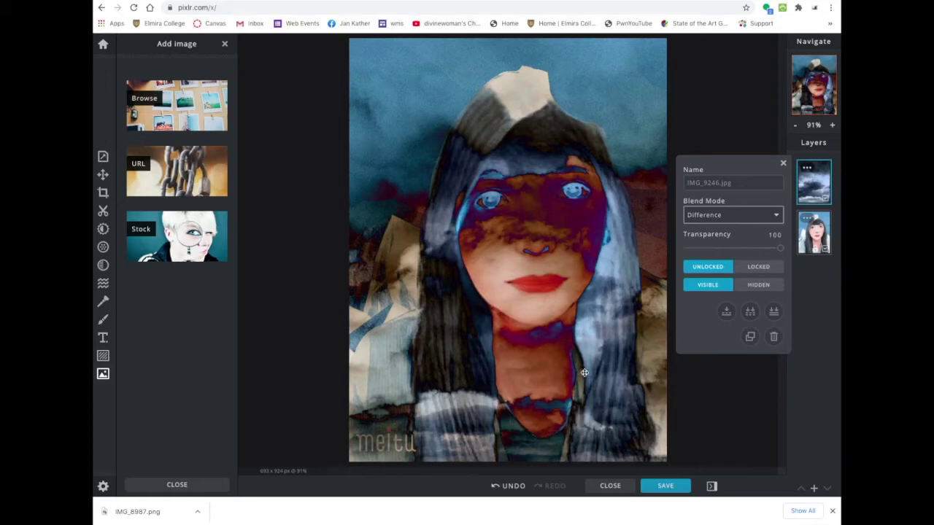
- Rename the storm cloud layer as difference.jpg and reposition it to top 0, left -315
{"action": "left_click", "coordinate": [738, 183]}
{"action": "left_click_drag", "start_coordinate": [720, 183], "coordinate": [680, 184]}
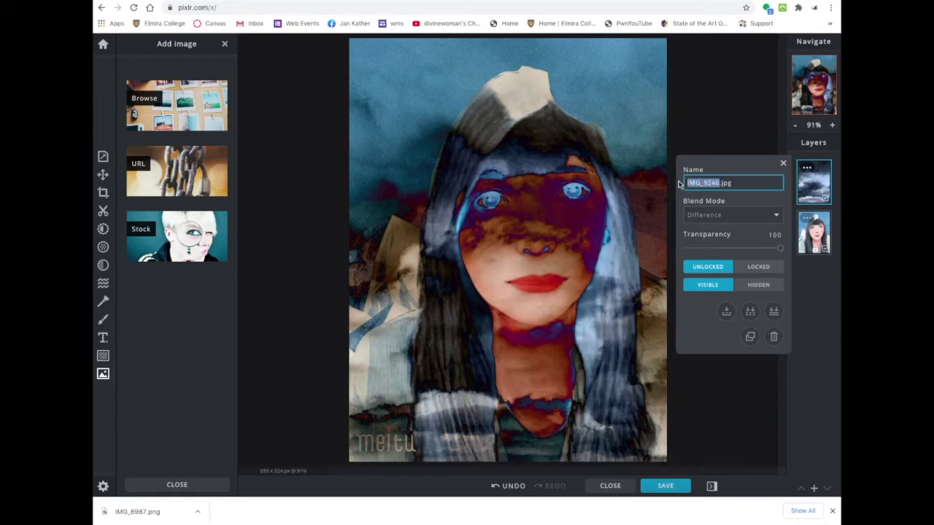
{"action": "type", "text": "difference"}
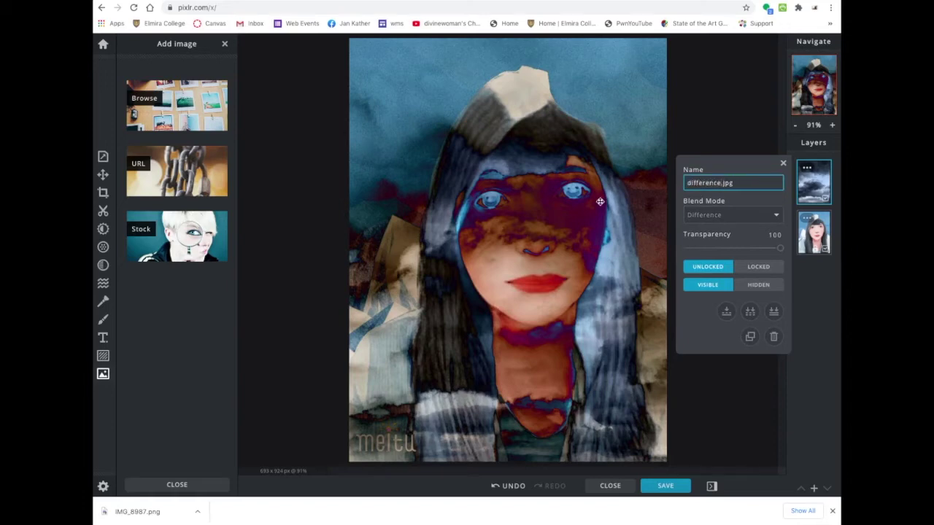
{"action": "left_click", "coordinate": [103, 175]}
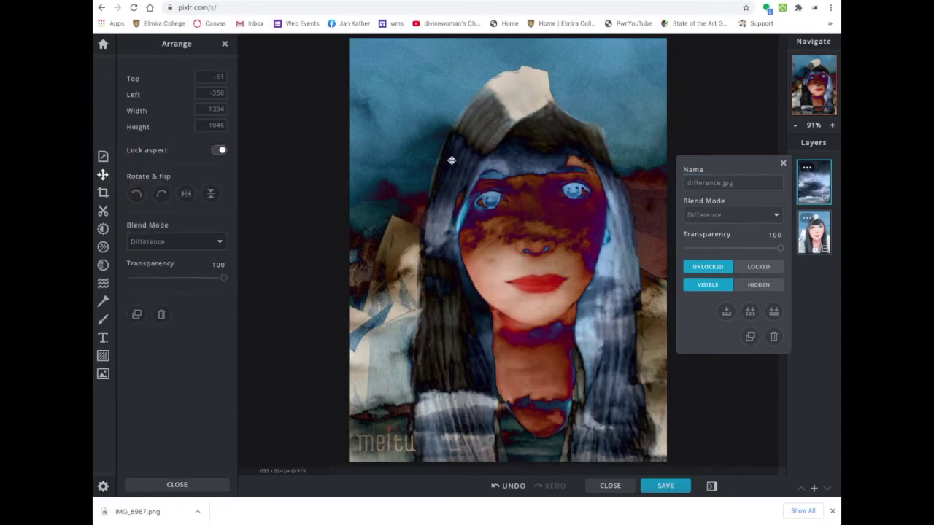
{"action": "left_click_drag", "start_coordinate": [428, 162], "coordinate": [468, 186]}
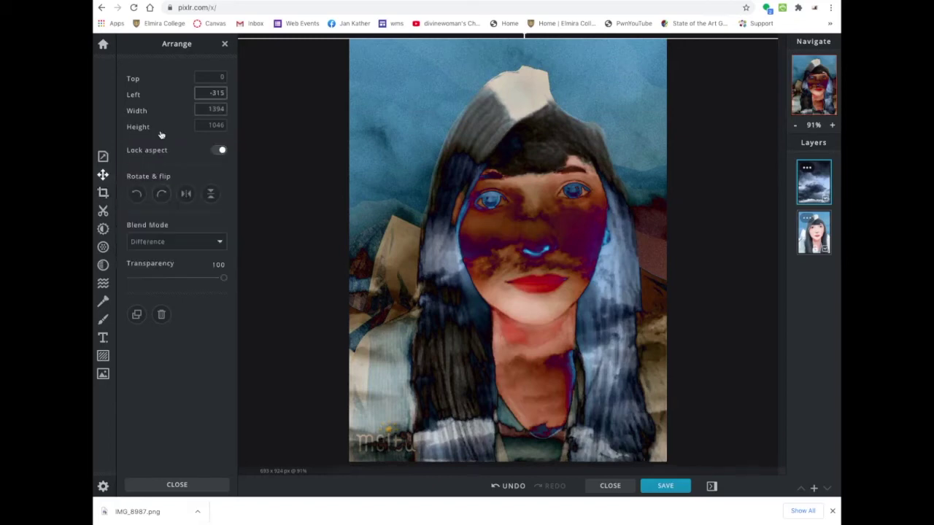
- Crop the image to a 1:1 square of 693 x 693 px framing the head, trimming away the watermark
{"action": "left_click", "coordinate": [103, 193]}
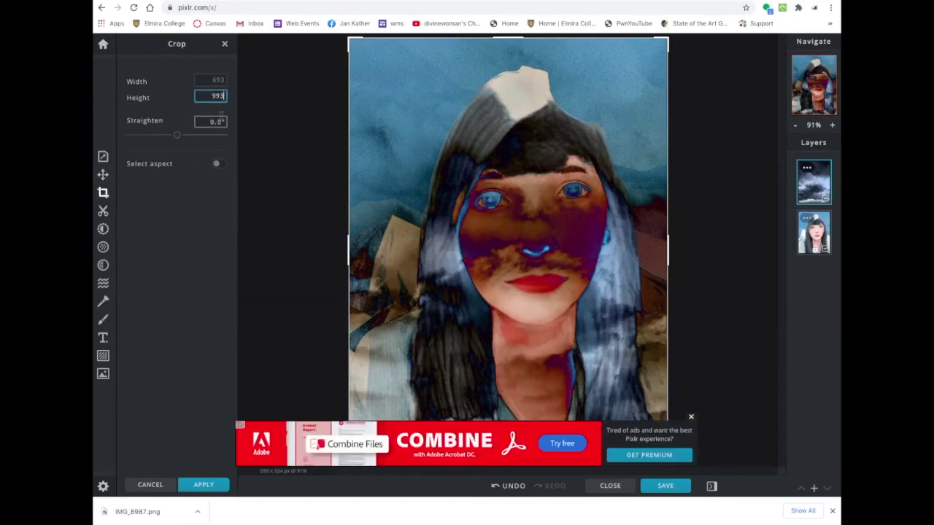
{"action": "left_click", "coordinate": [220, 164]}
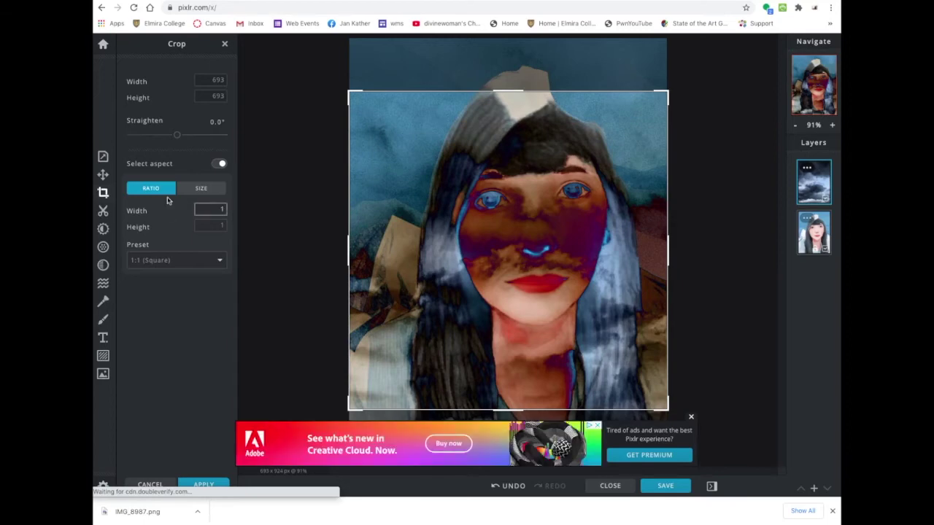
{"action": "left_click_drag", "start_coordinate": [400, 181], "coordinate": [426, 175]}
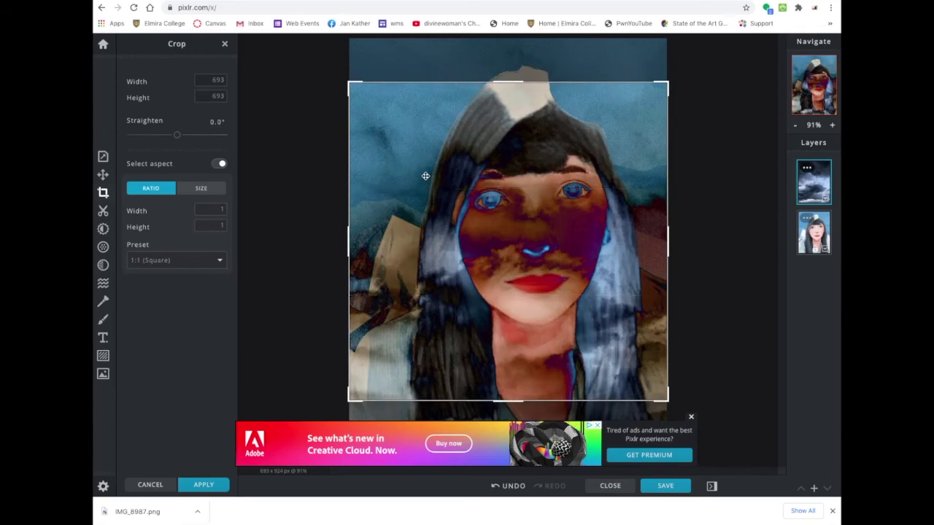
{"action": "left_click_drag", "start_coordinate": [567, 264], "coordinate": [570, 243]}
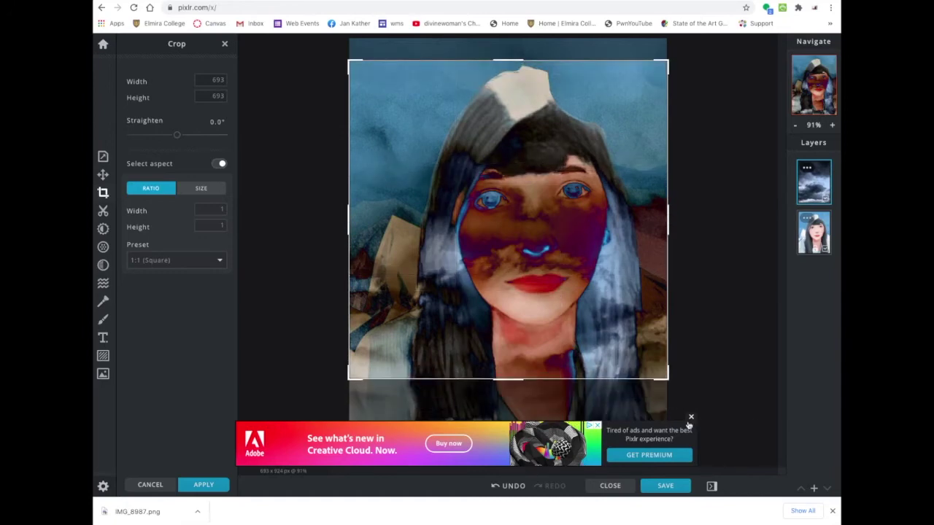
{"action": "left_click", "coordinate": [692, 417]}
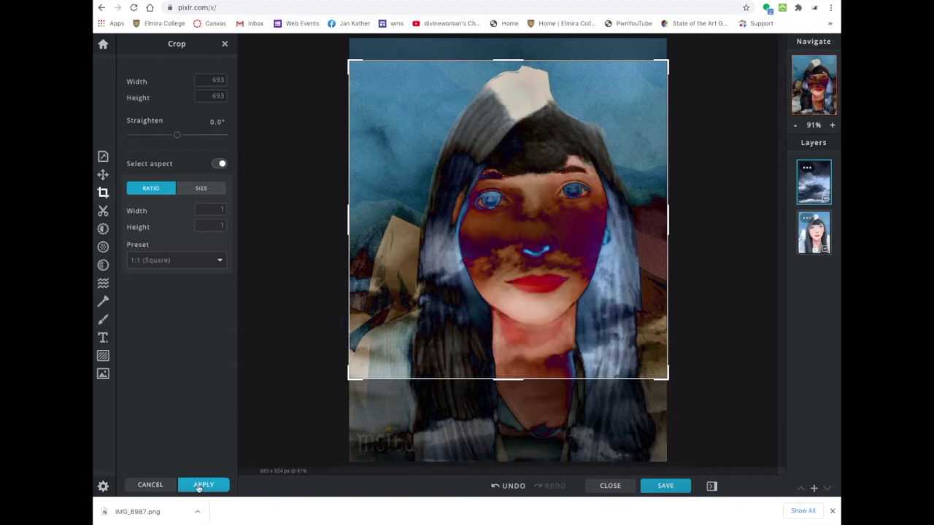
{"action": "left_click", "coordinate": [203, 485]}
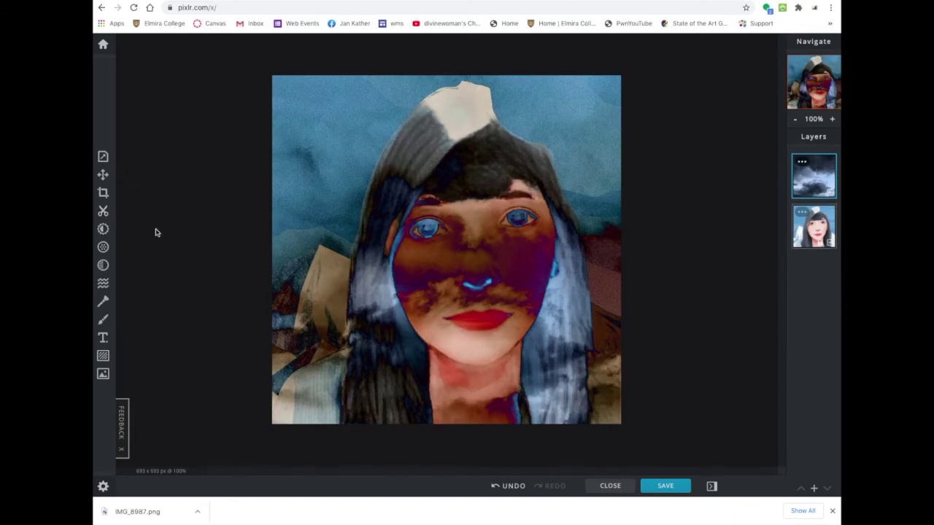
- Try a heart-shaped cutout and its inversion on the storm cloud layer over the sky beside the head, and reset it
{"action": "left_click", "coordinate": [103, 211]}
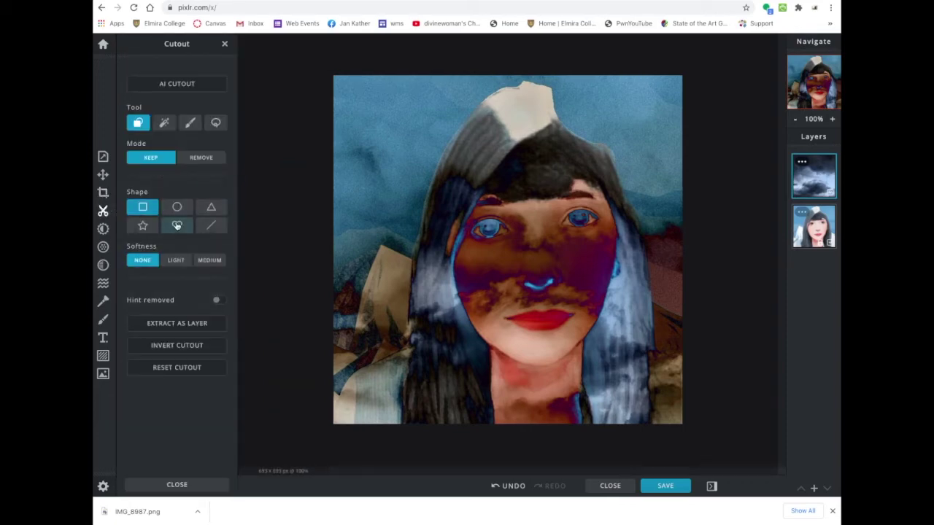
{"action": "left_click", "coordinate": [177, 225]}
{"action": "left_click_drag", "start_coordinate": [414, 145], "coordinate": [478, 199]}
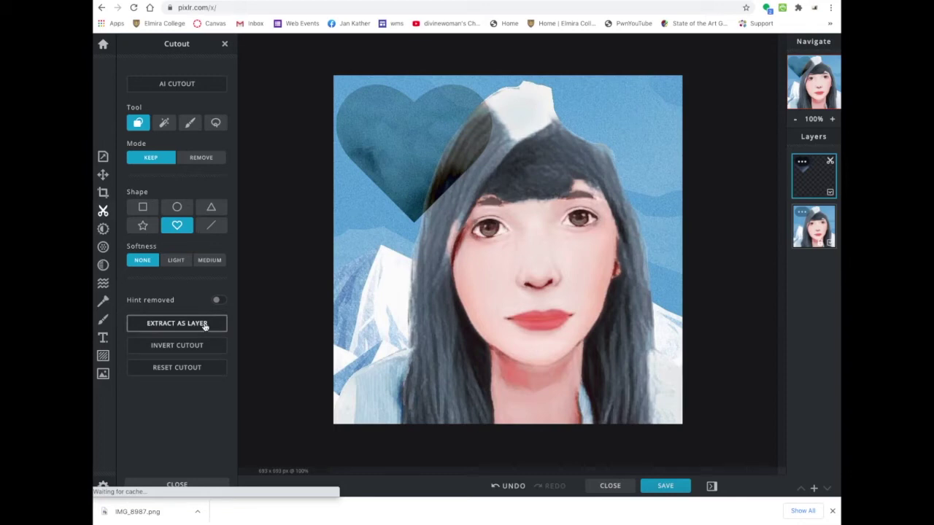
{"action": "left_click", "coordinate": [203, 348]}
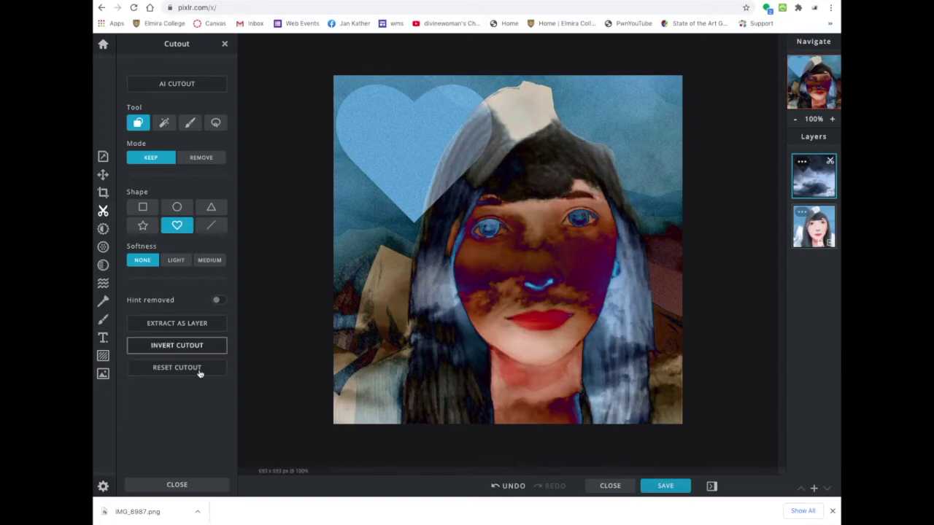
{"action": "left_click", "coordinate": [176, 368]}
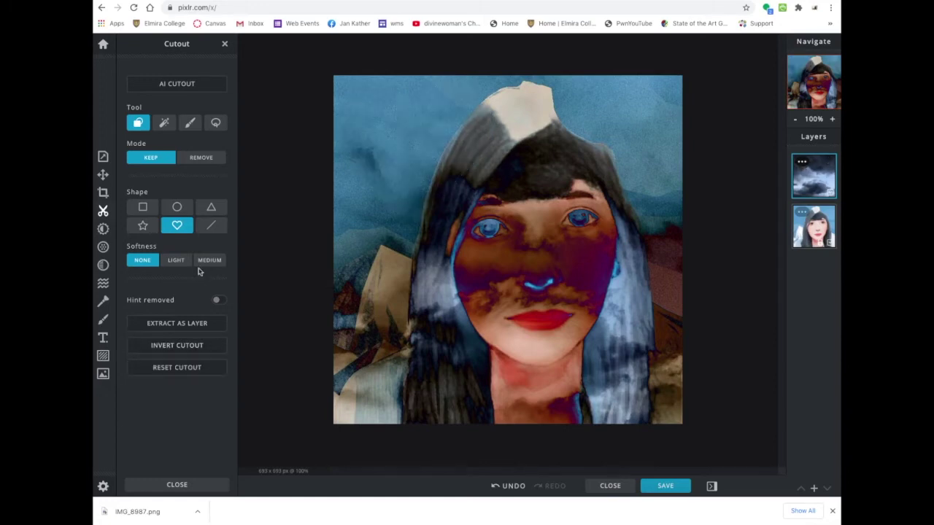
- Cut a triangle over one eye and the nose in the storm cloud layer and invert the cutout to reveal the portrait
{"action": "left_click", "coordinate": [211, 209]}
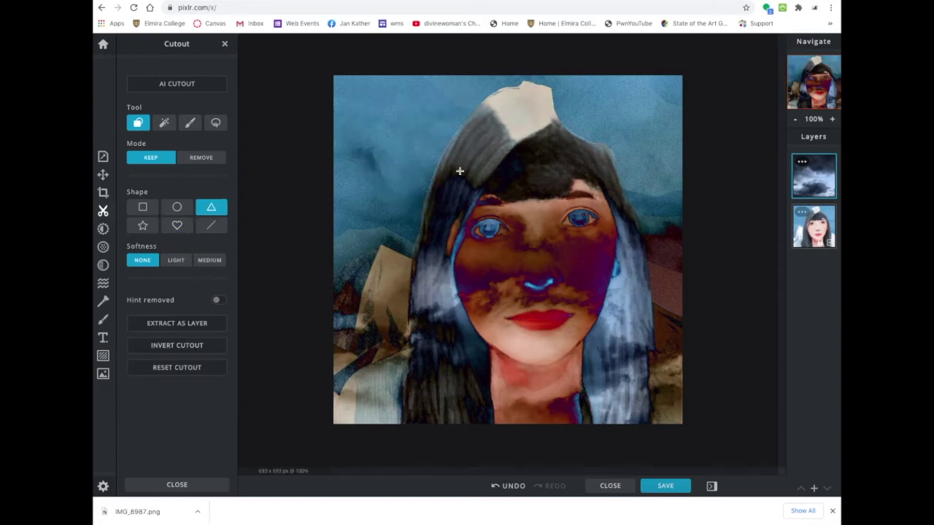
{"action": "left_click_drag", "start_coordinate": [459, 171], "coordinate": [562, 292]}
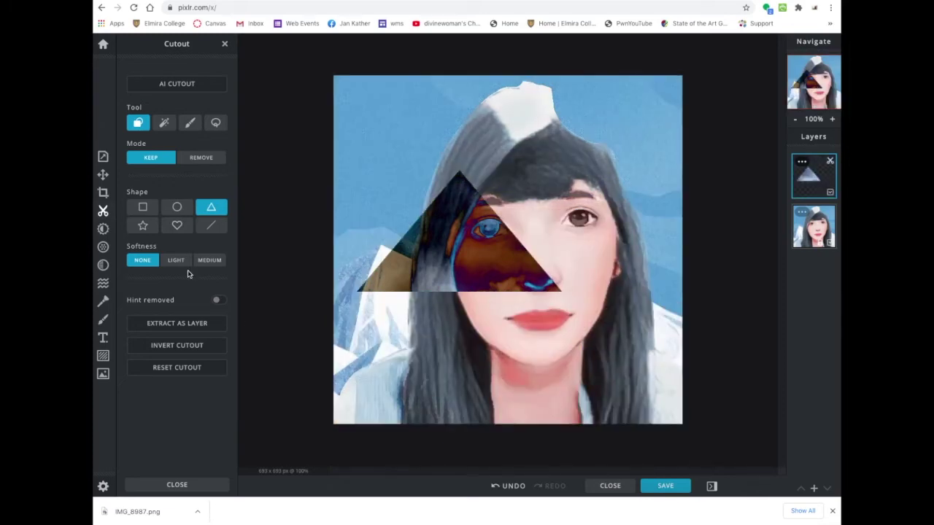
{"action": "left_click", "coordinate": [190, 346]}
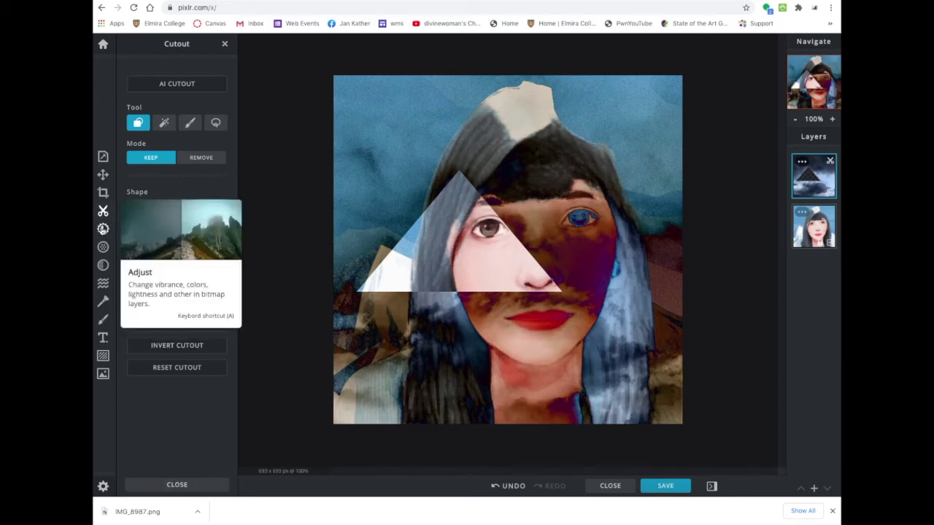
- Set the storm cloud layer's vibrance to 44, and the portrait layer's vibrance to 76 and saturation to 40
{"action": "left_click", "coordinate": [103, 228]}
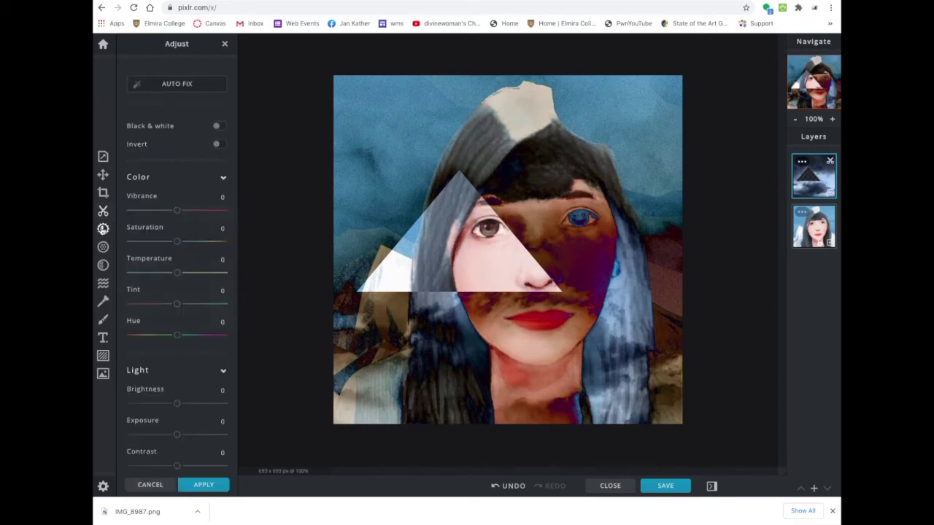
{"action": "left_click", "coordinate": [197, 211]}
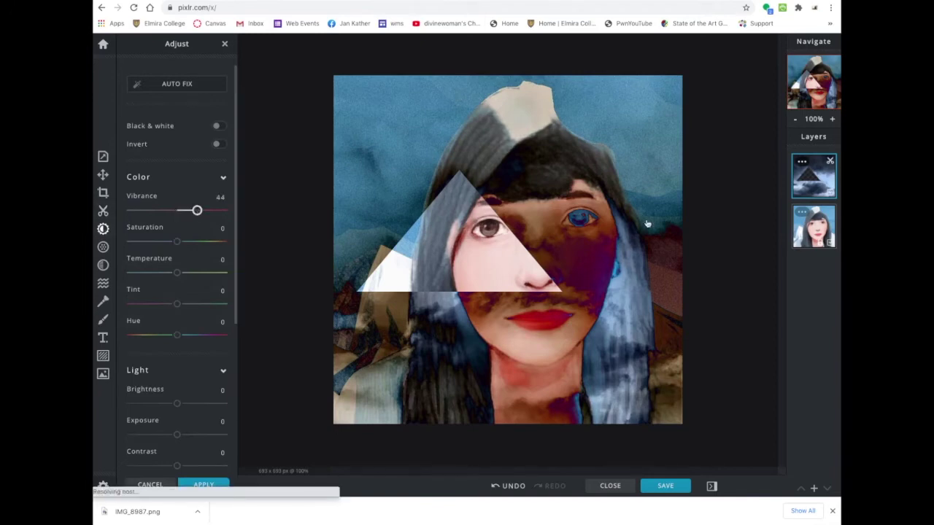
{"action": "left_click", "coordinate": [823, 238]}
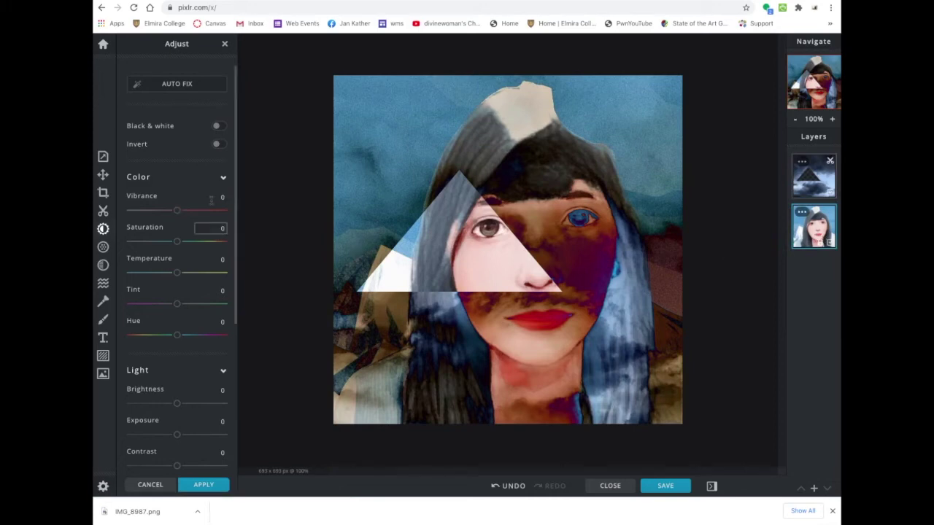
{"action": "left_click", "coordinate": [213, 211]}
{"action": "left_click_drag", "start_coordinate": [176, 240], "coordinate": [195, 244]}
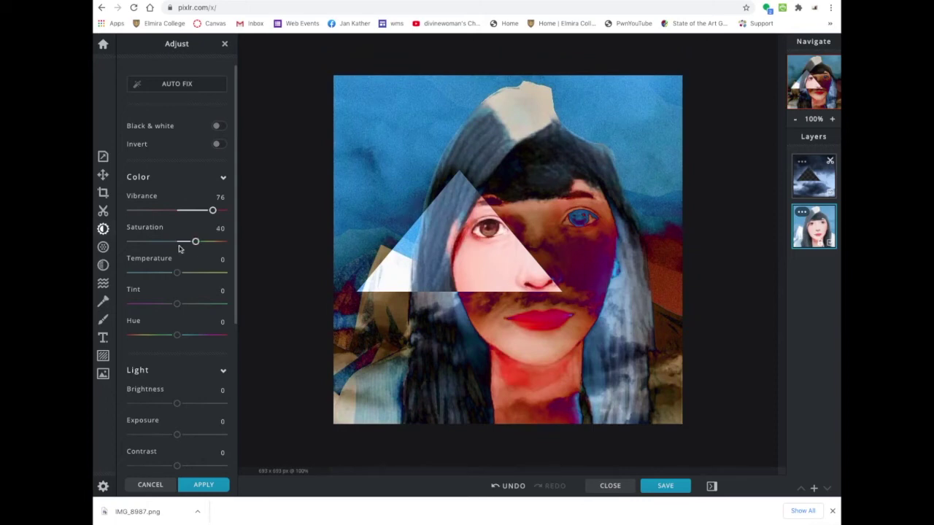
- Set the portrait layer's temperature to 76, tint to 66 and hue to 119
{"action": "left_click_drag", "start_coordinate": [177, 274], "coordinate": [212, 274]}
{"action": "left_click_drag", "start_coordinate": [177, 305], "coordinate": [207, 307]}
{"action": "left_click_drag", "start_coordinate": [178, 335], "coordinate": [148, 335]}
{"action": "left_click_drag", "start_coordinate": [205, 338], "coordinate": [210, 341]}
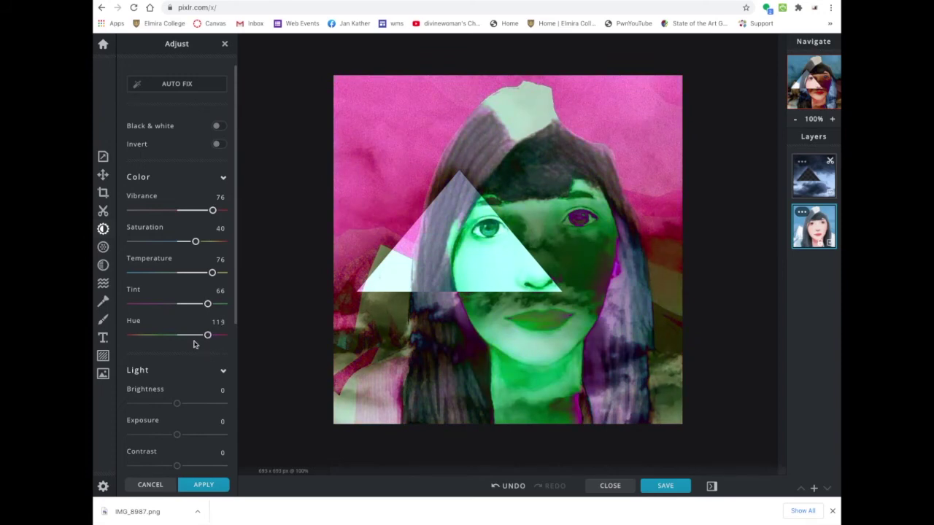
- Add a vignette of 31 to the portrait layer with the scene filters
{"action": "left_click", "coordinate": [103, 246]}
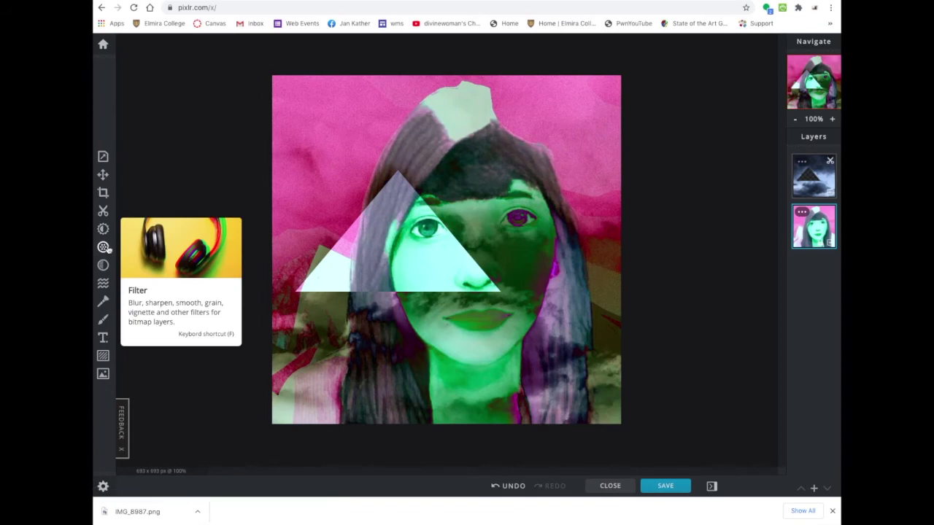
{"action": "scroll", "coordinate": [176, 292], "scroll_direction": "down", "scroll_amount": 2}
{"action": "left_click_drag", "start_coordinate": [177, 237], "coordinate": [191, 237]}
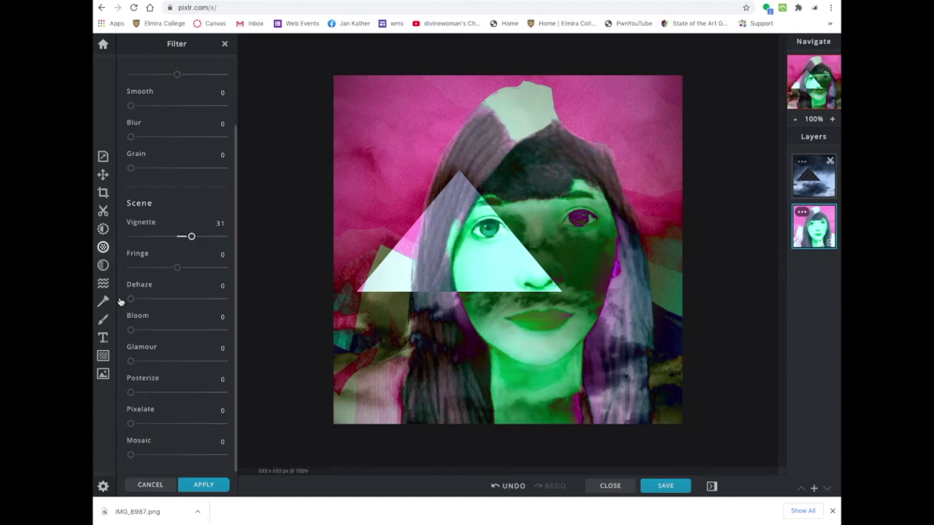
- Try the Creamlow and Ragwarm effects from the Retro collection on the portrait layer
{"action": "left_click", "coordinate": [106, 266]}
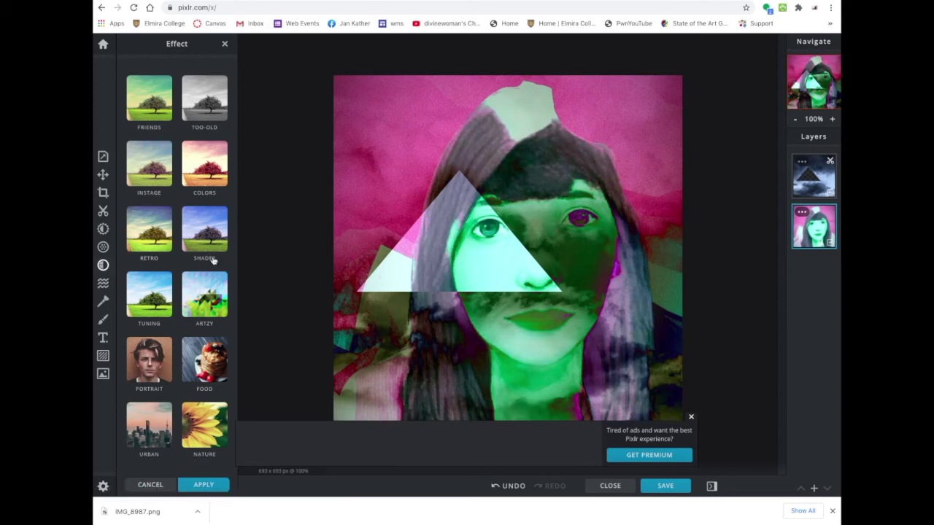
{"action": "left_click", "coordinate": [157, 234]}
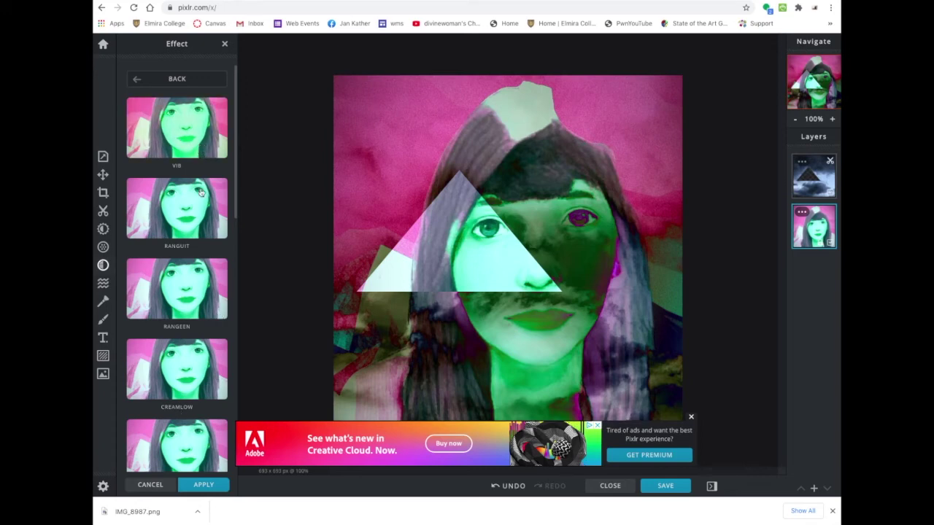
{"action": "left_click", "coordinate": [204, 399]}
{"action": "scroll", "coordinate": [205, 399], "scroll_direction": "down", "scroll_amount": 3}
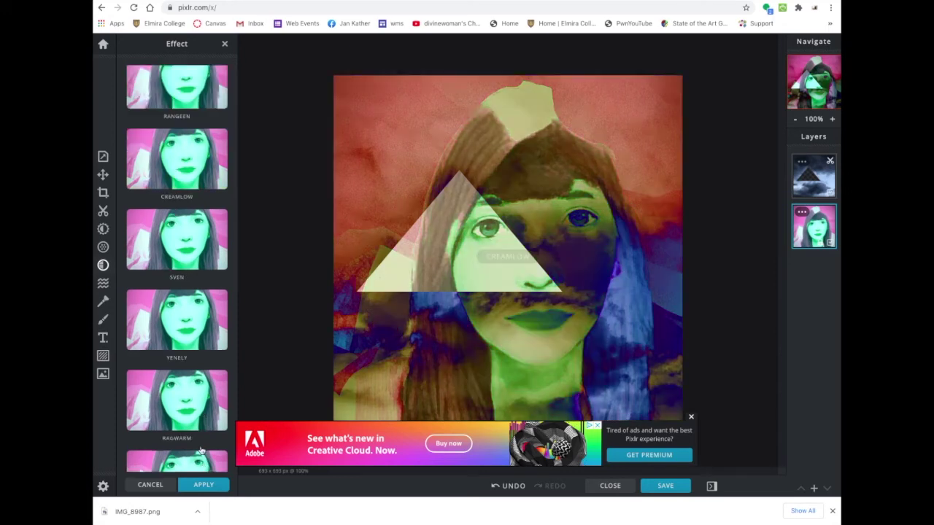
{"action": "left_click", "coordinate": [196, 322]}
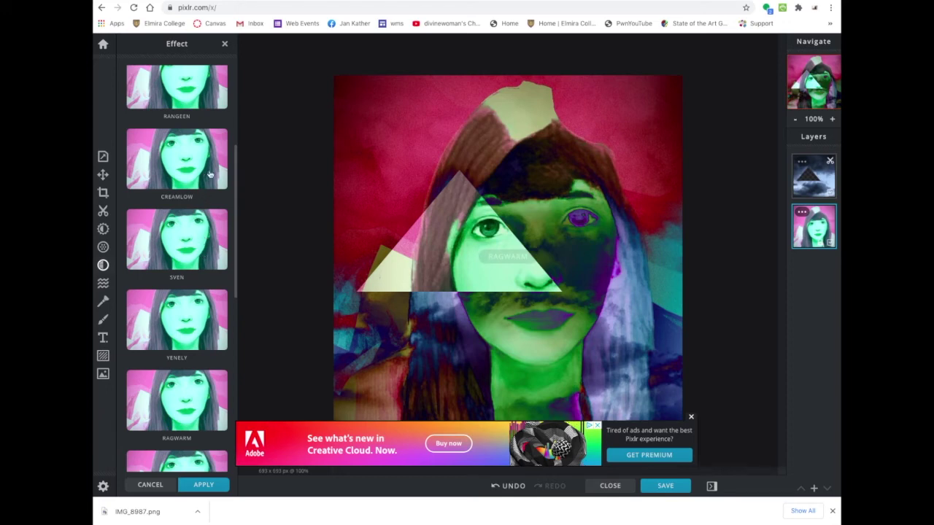
{"action": "left_click", "coordinate": [692, 418]}
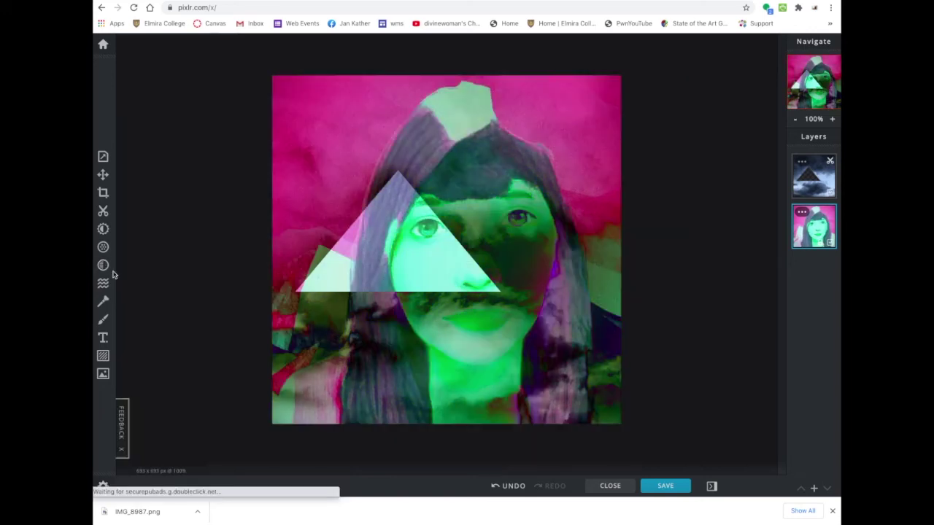
- Liquify the portrait's hair and cheek edges into spiky shapes with the 50 px push brush, raising its strength to 72%
{"action": "left_click", "coordinate": [103, 284]}
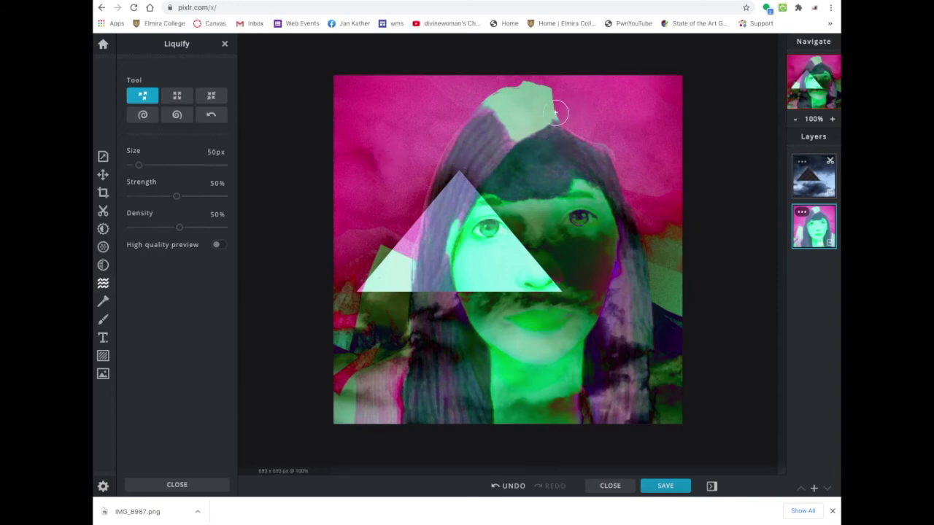
{"action": "mouse_move", "coordinate": [559, 131]}
{"action": "left_mouse_down"}
{"action": "mouse_move", "coordinate": [626, 154]}
{"action": "mouse_move", "coordinate": [597, 149]}
{"action": "left_mouse_up"}
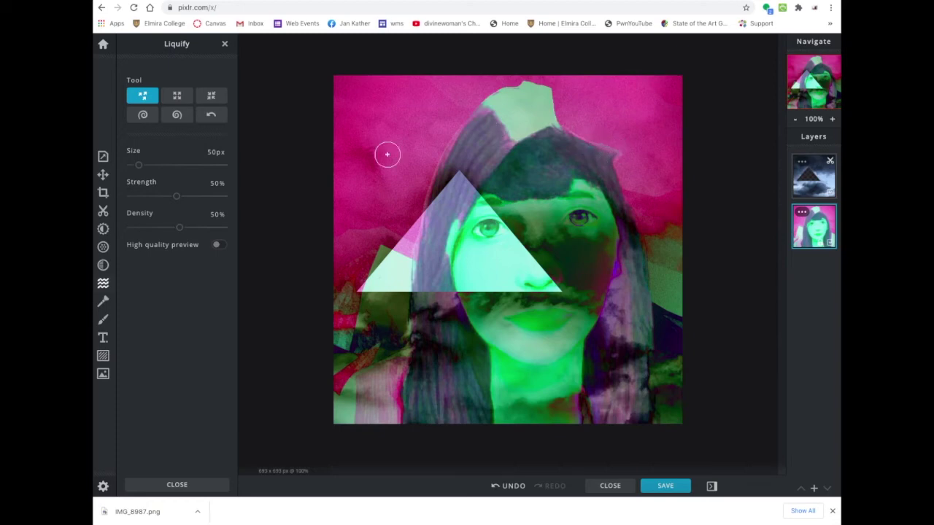
{"action": "left_click", "coordinate": [197, 197]}
{"action": "mouse_move", "coordinate": [591, 119]}
{"action": "left_mouse_down"}
{"action": "mouse_move", "coordinate": [582, 139]}
{"action": "mouse_move", "coordinate": [625, 163]}
{"action": "mouse_move", "coordinate": [618, 171]}
{"action": "mouse_move", "coordinate": [594, 173]}
{"action": "mouse_move", "coordinate": [586, 146]}
{"action": "mouse_move", "coordinate": [619, 137]}
{"action": "mouse_move", "coordinate": [563, 139]}
{"action": "mouse_move", "coordinate": [600, 118]}
{"action": "mouse_move", "coordinate": [558, 126]}
{"action": "mouse_move", "coordinate": [600, 100]}
{"action": "mouse_move", "coordinate": [548, 106]}
{"action": "mouse_move", "coordinate": [563, 94]}
{"action": "mouse_move", "coordinate": [582, 95]}
{"action": "mouse_move", "coordinate": [503, 130]}
{"action": "mouse_move", "coordinate": [471, 122]}
{"action": "mouse_move", "coordinate": [433, 139]}
{"action": "mouse_move", "coordinate": [459, 152]}
{"action": "mouse_move", "coordinate": [381, 175]}
{"action": "mouse_move", "coordinate": [450, 180]}
{"action": "mouse_move", "coordinate": [409, 186]}
{"action": "left_mouse_up"}
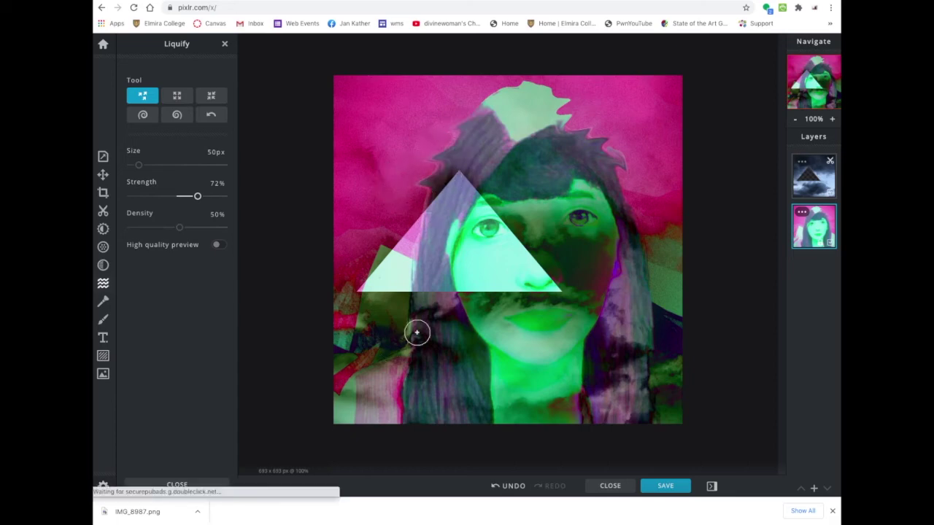
{"action": "left_click_drag", "start_coordinate": [428, 321], "coordinate": [354, 387]}
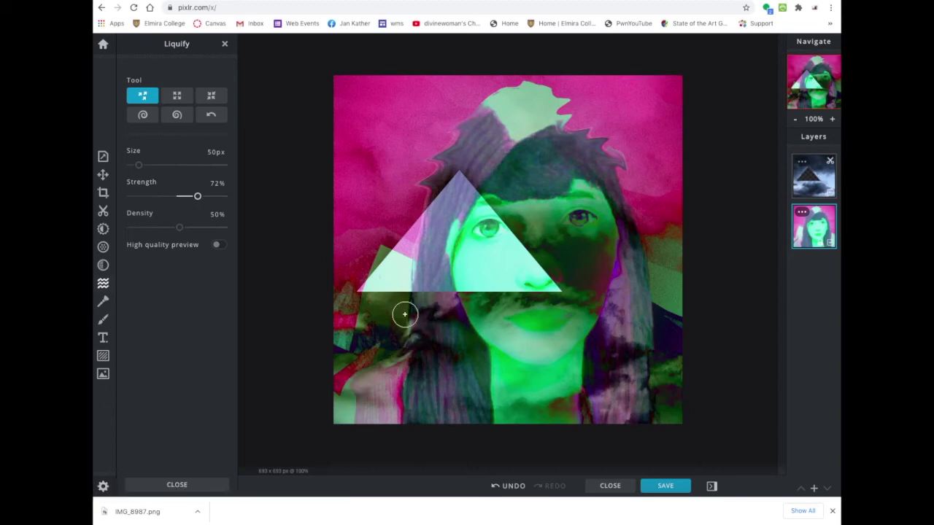
{"action": "mouse_move", "coordinate": [424, 235]}
{"action": "left_mouse_down"}
{"action": "mouse_move", "coordinate": [430, 256]}
{"action": "mouse_move", "coordinate": [456, 266]}
{"action": "left_mouse_up"}
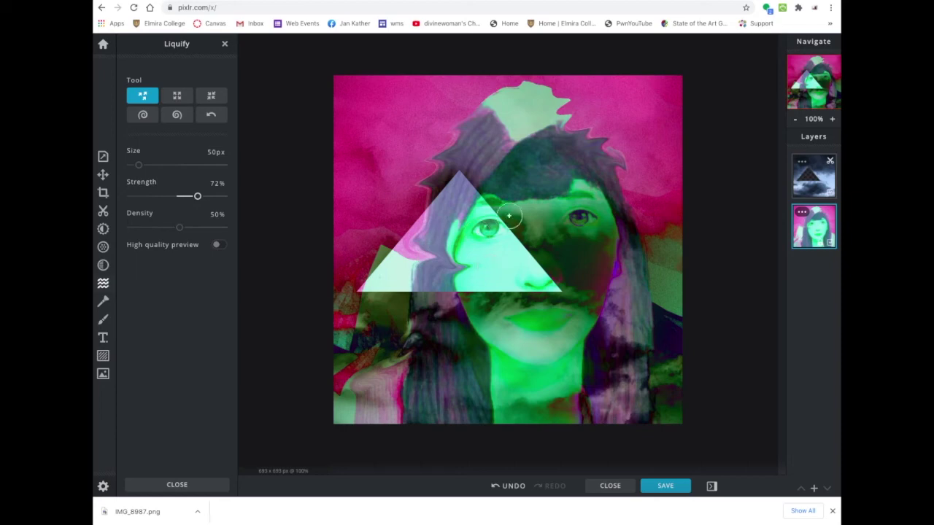
- Swirl the portrait's hair and the eye inside the triangle with the 50 px liquify swirl brush at 72% strength
{"action": "left_click", "coordinate": [178, 115]}
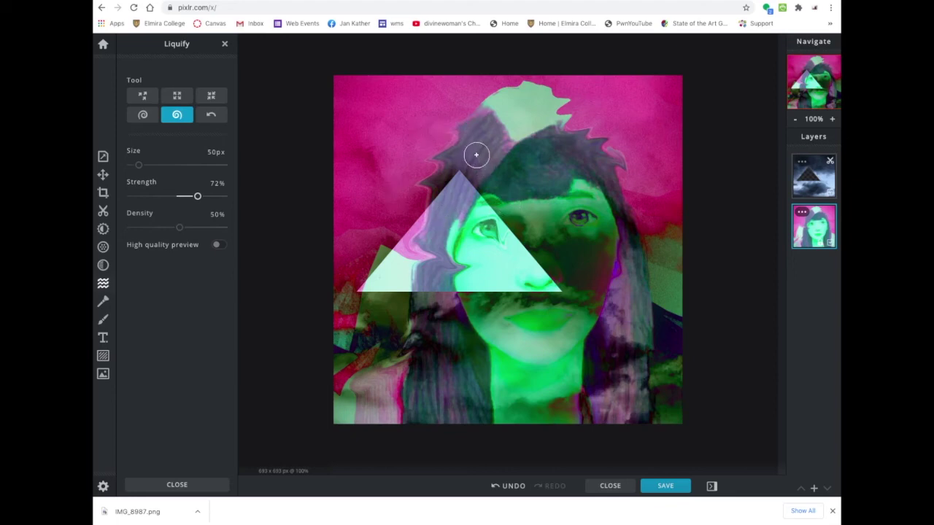
{"action": "mouse_move", "coordinate": [483, 148]}
{"action": "left_mouse_down"}
{"action": "mouse_move", "coordinate": [450, 154]}
{"action": "mouse_move", "coordinate": [431, 189]}
{"action": "mouse_move", "coordinate": [463, 197]}
{"action": "mouse_move", "coordinate": [488, 212]}
{"action": "left_mouse_up"}
- Clone-stamp the portrait's eye onto the hair, forehead, cheek and the triangle's lower corner with a 50 px soft brush
{"action": "left_click", "coordinate": [103, 305]}
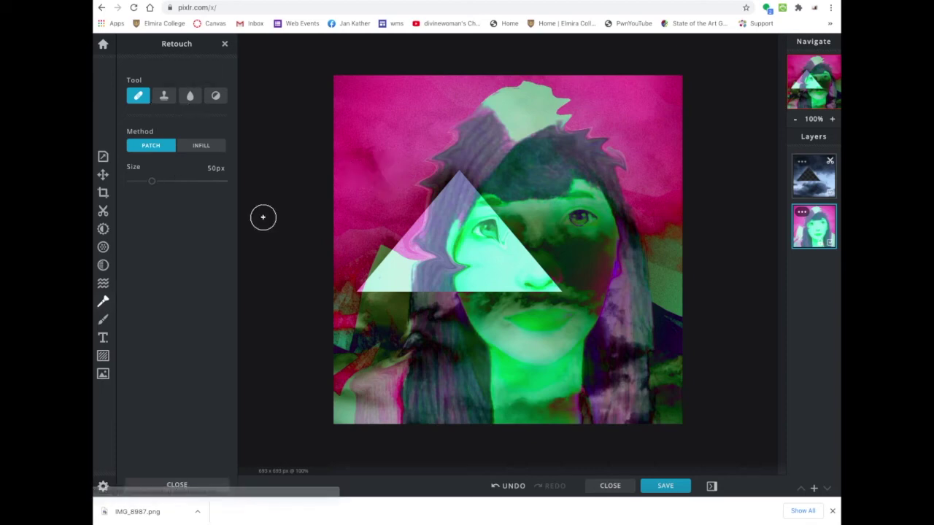
{"action": "left_click", "coordinate": [163, 97]}
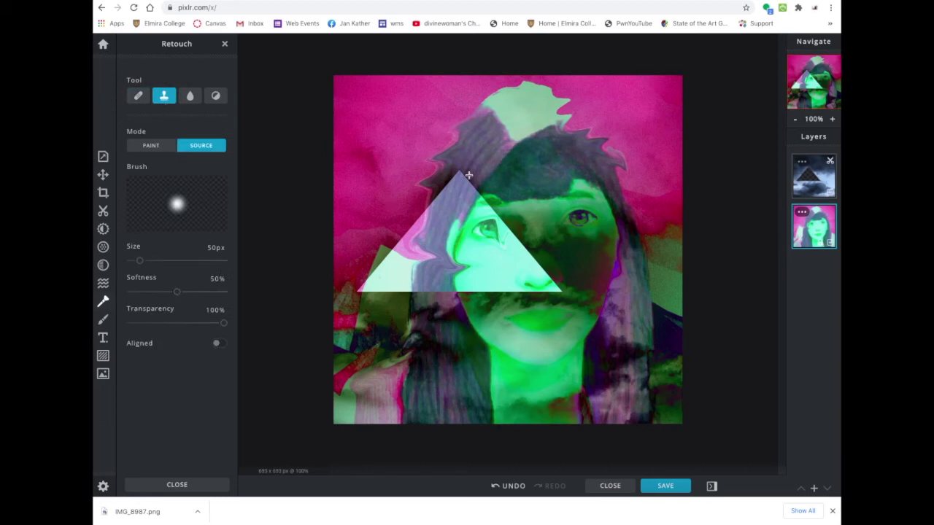
{"action": "left_click", "coordinate": [580, 217]}
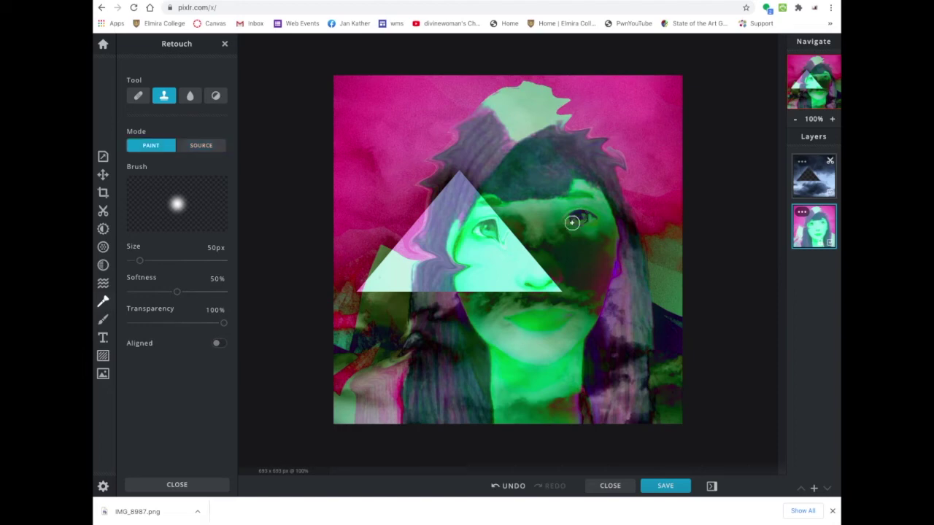
{"action": "left_click", "coordinate": [445, 149]}
{"action": "mouse_move", "coordinate": [438, 164]}
{"action": "left_mouse_down"}
{"action": "mouse_move", "coordinate": [451, 150]}
{"action": "mouse_move", "coordinate": [435, 151]}
{"action": "mouse_move", "coordinate": [430, 161]}
{"action": "mouse_move", "coordinate": [467, 153]}
{"action": "mouse_move", "coordinate": [449, 143]}
{"action": "mouse_move", "coordinate": [432, 151]}
{"action": "left_mouse_up"}
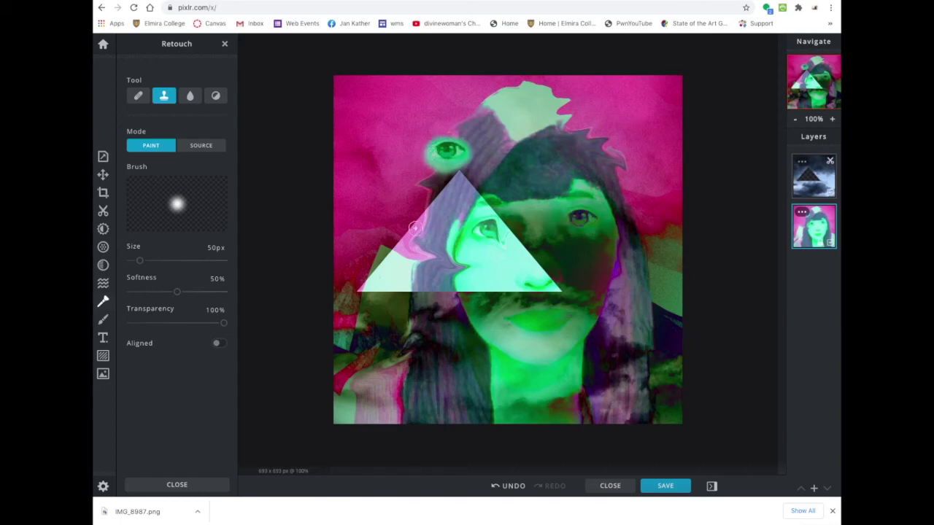
{"action": "mouse_move", "coordinate": [400, 277]}
{"action": "left_mouse_down"}
{"action": "mouse_move", "coordinate": [427, 280]}
{"action": "mouse_move", "coordinate": [415, 270]}
{"action": "mouse_move", "coordinate": [385, 288]}
{"action": "left_mouse_up"}
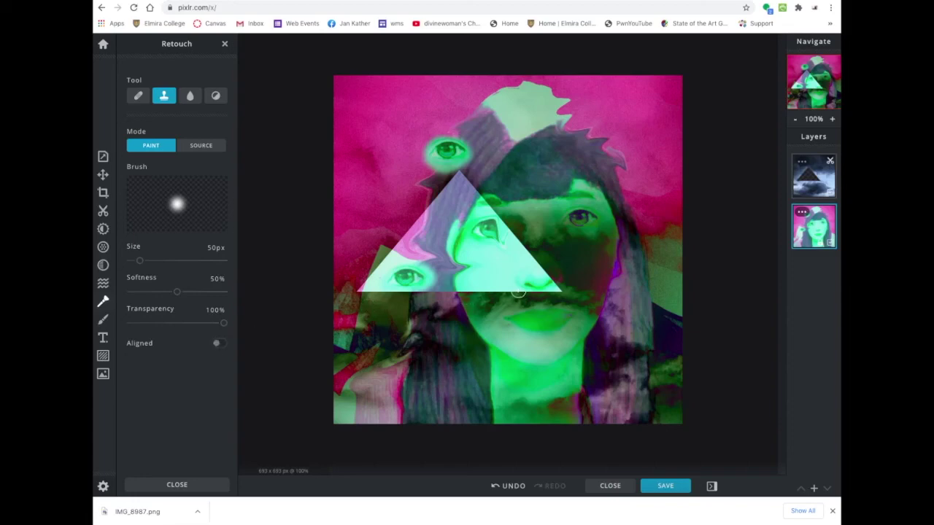
{"action": "mouse_move", "coordinate": [553, 287]}
{"action": "left_mouse_down"}
{"action": "mouse_move", "coordinate": [563, 297]}
{"action": "mouse_move", "coordinate": [530, 298]}
{"action": "mouse_move", "coordinate": [538, 306]}
{"action": "mouse_move", "coordinate": [586, 289]}
{"action": "left_mouse_up"}
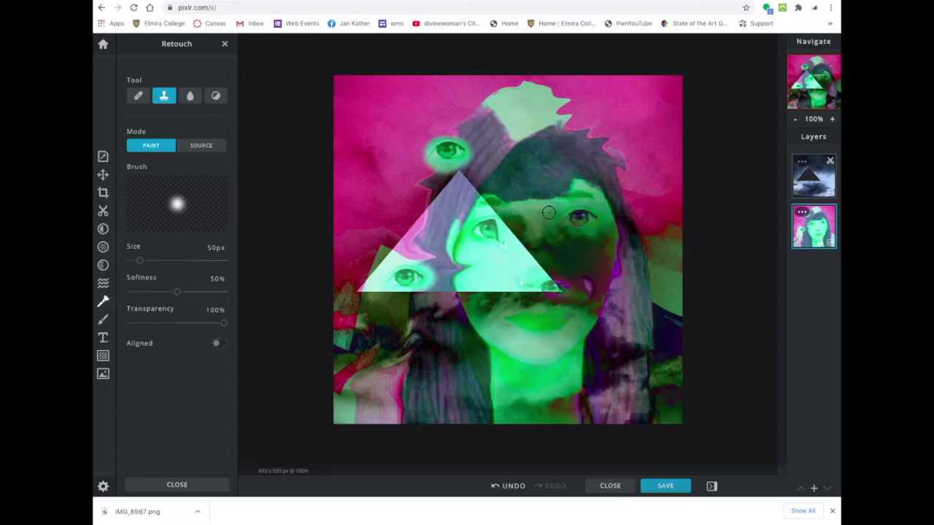
{"action": "mouse_move", "coordinate": [533, 164]}
{"action": "left_mouse_down"}
{"action": "mouse_move", "coordinate": [565, 174]}
{"action": "mouse_move", "coordinate": [528, 176]}
{"action": "mouse_move", "coordinate": [518, 166]}
{"action": "mouse_move", "coordinate": [535, 156]}
{"action": "mouse_move", "coordinate": [492, 180]}
{"action": "mouse_move", "coordinate": [574, 188]}
{"action": "left_mouse_up"}
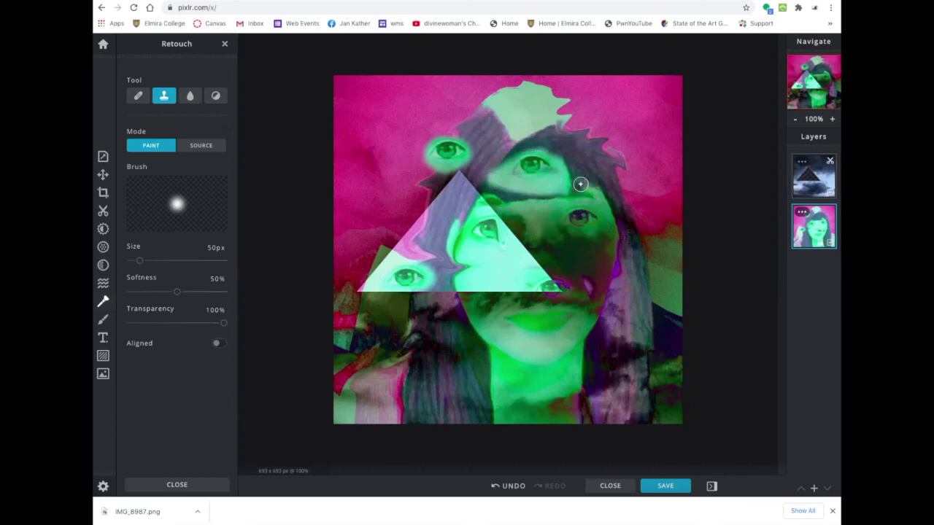
{"action": "mouse_move", "coordinate": [585, 197]}
{"action": "left_mouse_down"}
{"action": "mouse_move", "coordinate": [504, 195]}
{"action": "mouse_move", "coordinate": [580, 197]}
{"action": "left_mouse_up"}
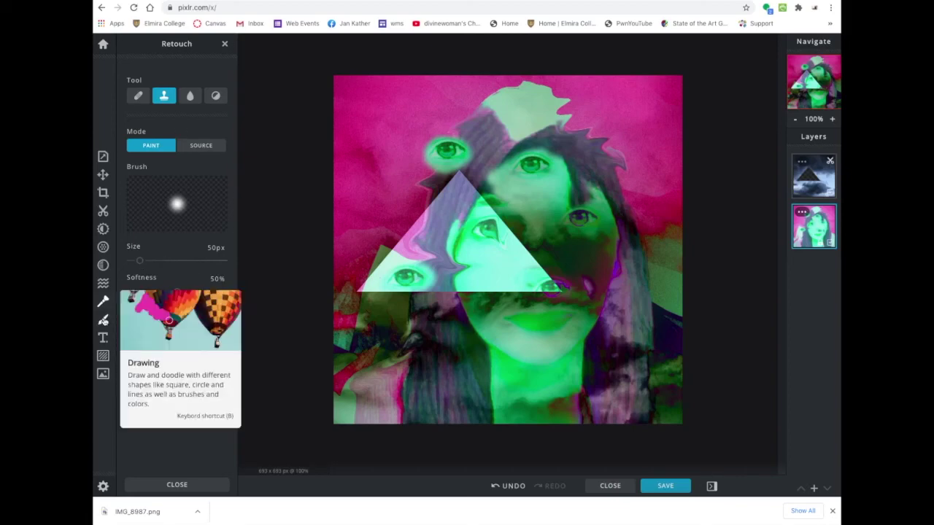
- Sketch blue outlines and lashes around the cloned eye and a crossed circle beside the hair with a 4 px brush
{"action": "left_click", "coordinate": [103, 319]}
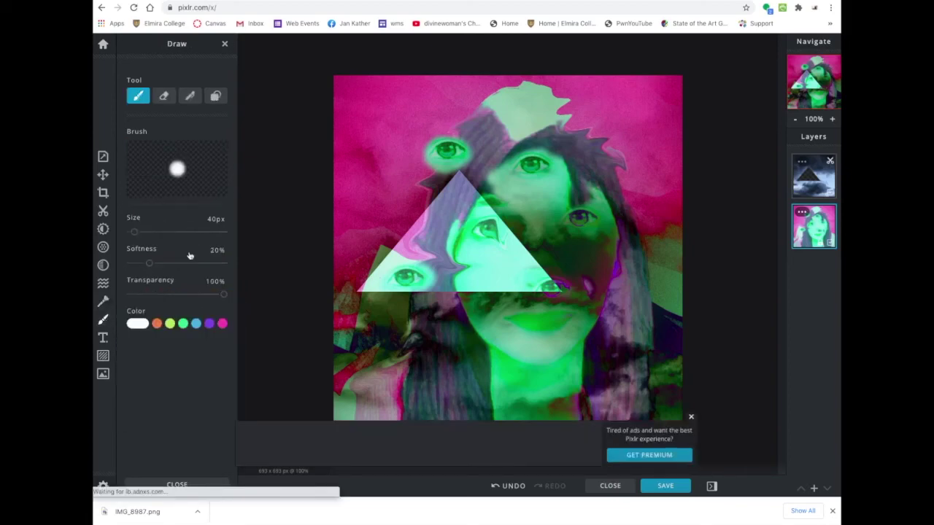
{"action": "left_click", "coordinate": [196, 323]}
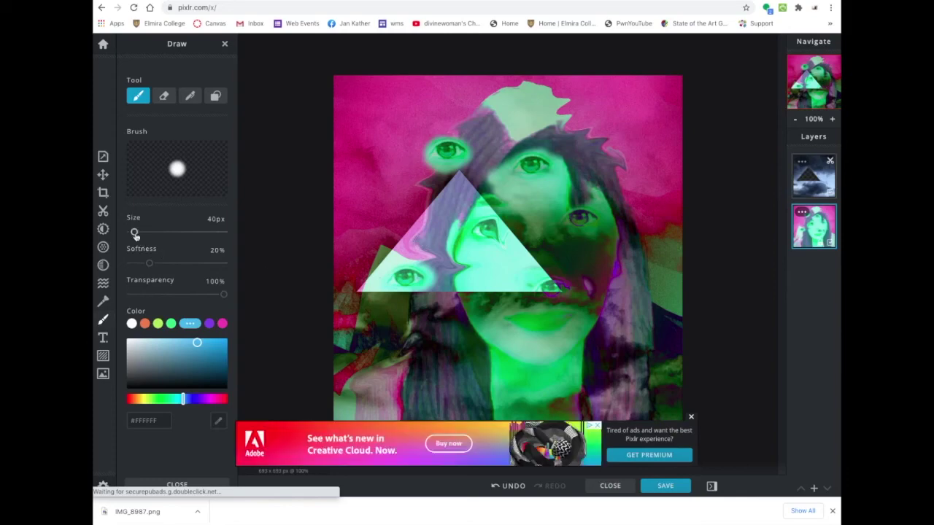
{"action": "left_click_drag", "start_coordinate": [135, 234], "coordinate": [130, 232]}
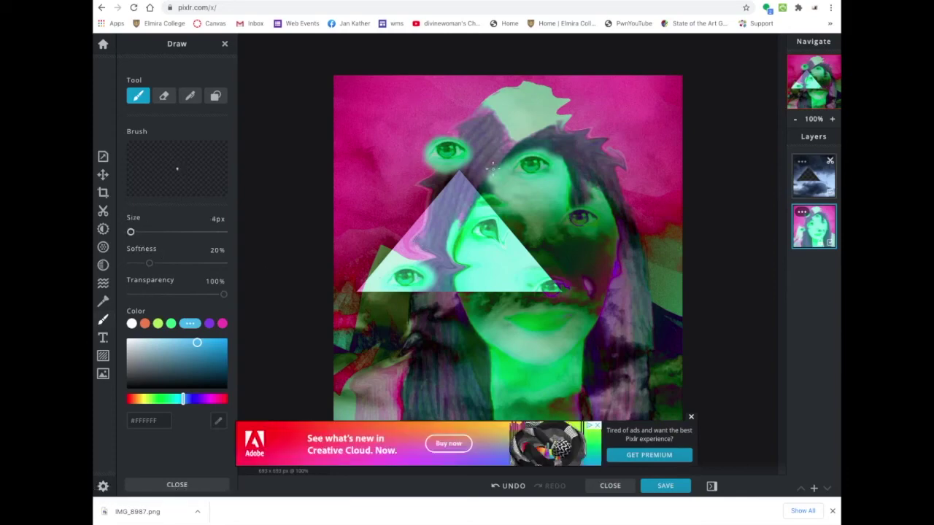
{"action": "mouse_move", "coordinate": [467, 135]}
{"action": "left_mouse_down"}
{"action": "mouse_move", "coordinate": [478, 154]}
{"action": "mouse_move", "coordinate": [458, 169]}
{"action": "left_mouse_up"}
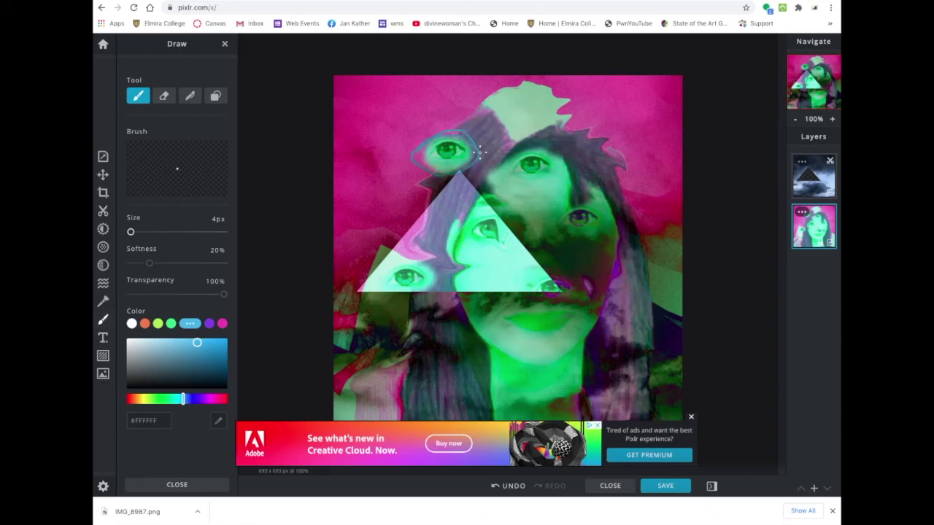
{"action": "left_click_drag", "start_coordinate": [420, 147], "coordinate": [397, 152]}
{"action": "mouse_move", "coordinate": [637, 129]}
{"action": "left_mouse_down"}
{"action": "mouse_move", "coordinate": [595, 139]}
{"action": "mouse_move", "coordinate": [594, 149]}
{"action": "mouse_move", "coordinate": [650, 159]}
{"action": "mouse_move", "coordinate": [649, 135]}
{"action": "mouse_move", "coordinate": [601, 167]}
{"action": "left_mouse_up"}
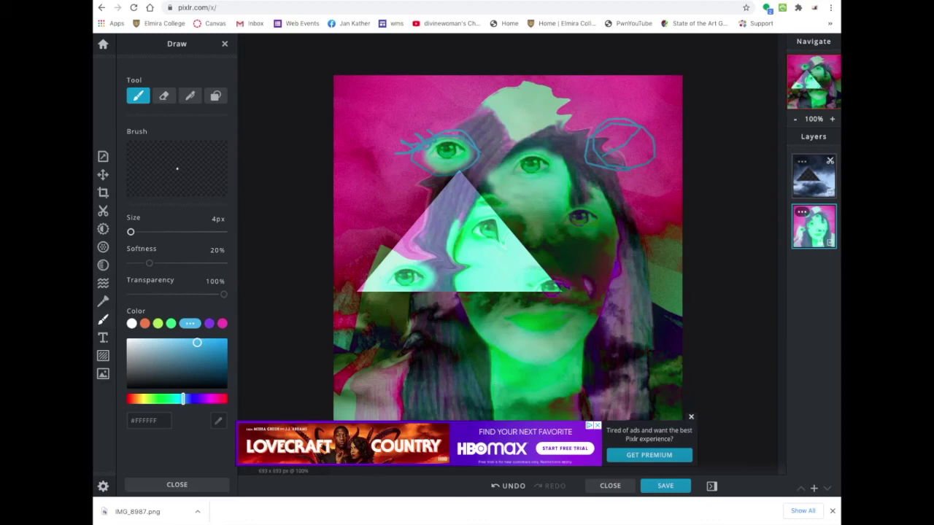
- Dismiss the advertisement and undo all the brush drawings and cloned eyes
{"action": "left_click", "coordinate": [691, 418]}
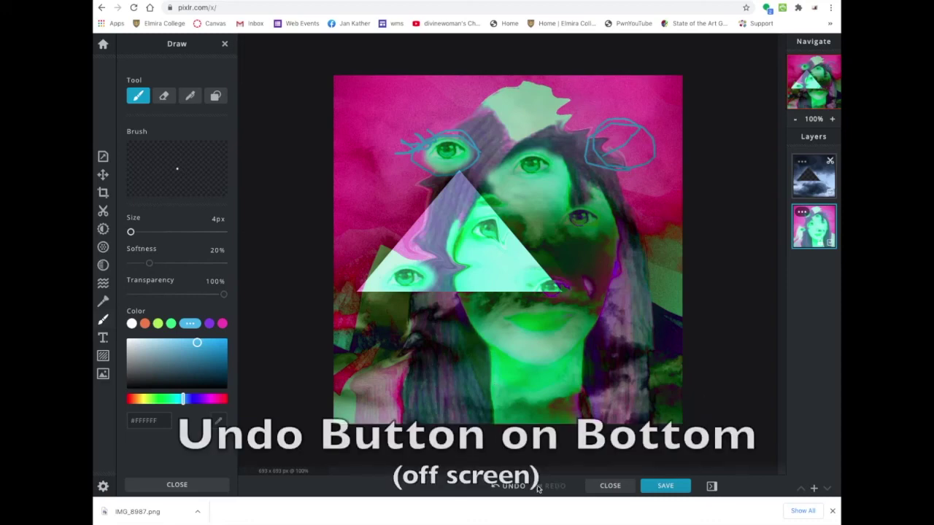
{"action": "left_click", "coordinate": [507, 487]}
{"action": "left_click", "coordinate": [507, 488]}
{"action": "left_click", "coordinate": [507, 487]}
{"action": "left_click", "coordinate": [507, 488]}
{"action": "left_click", "coordinate": [507, 488]}
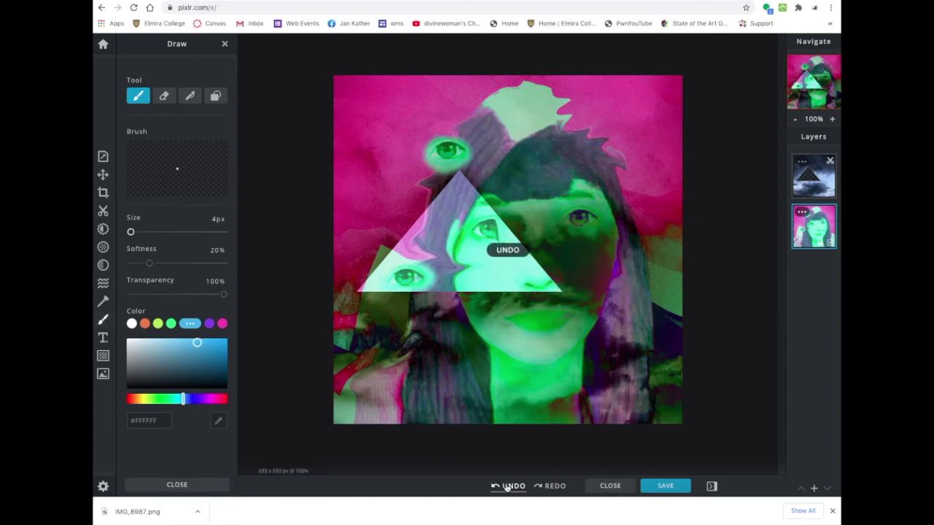
{"action": "left_click", "coordinate": [507, 487]}
{"action": "left_click", "coordinate": [507, 487]}
{"action": "left_click", "coordinate": [507, 488]}
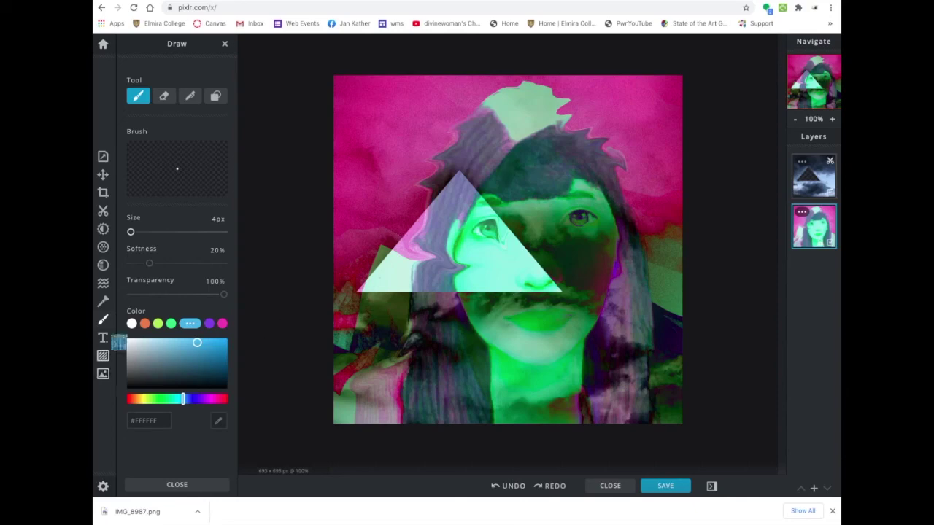
- Add a new text layer over the portrait and set its font to Adios Amigos
{"action": "left_click", "coordinate": [104, 340]}
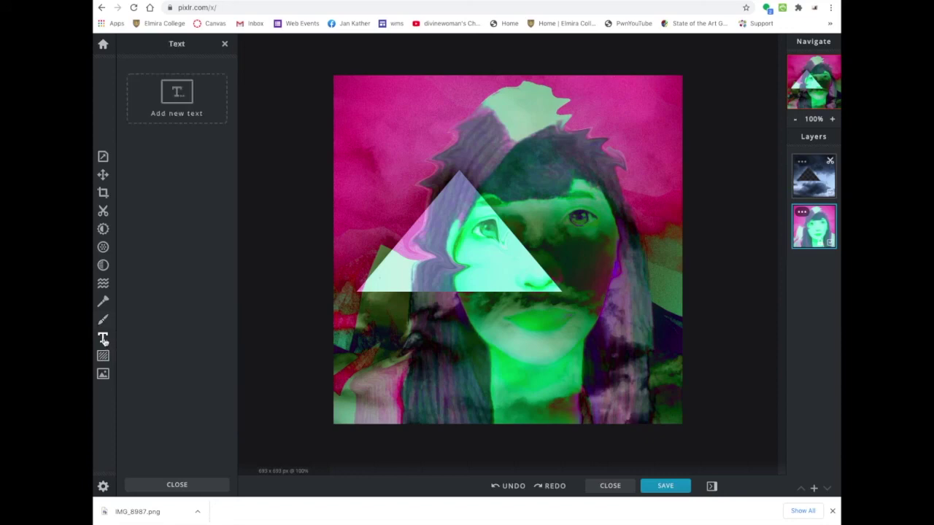
{"action": "left_click", "coordinate": [186, 107]}
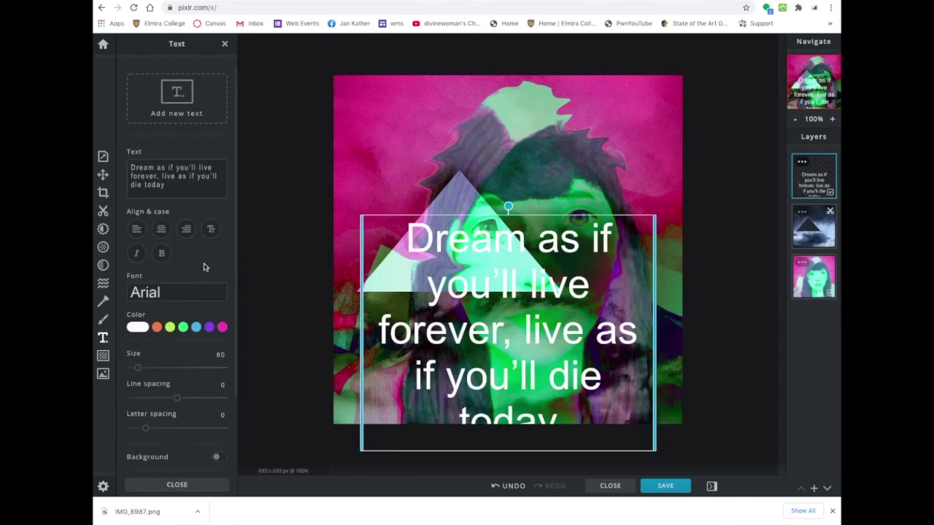
{"action": "left_click", "coordinate": [193, 292]}
{"action": "left_click", "coordinate": [197, 284]}
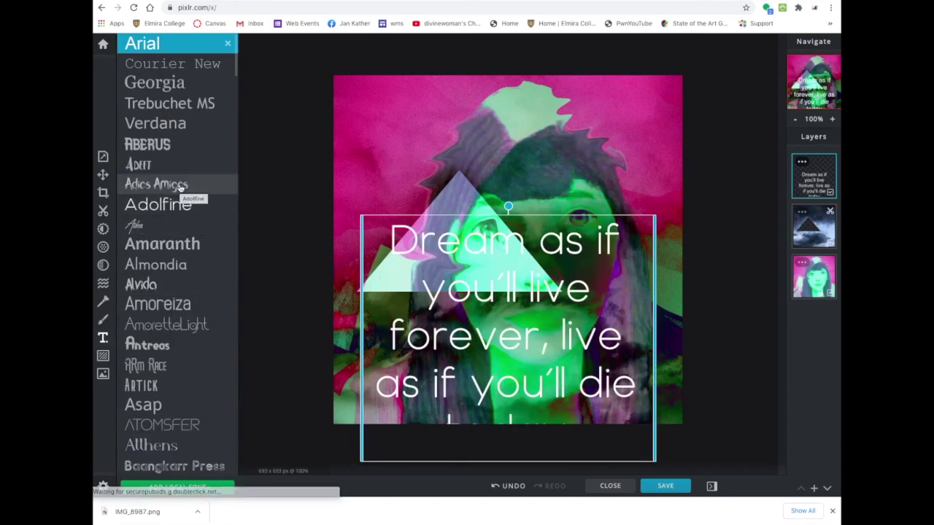
{"action": "left_click", "coordinate": [178, 185]}
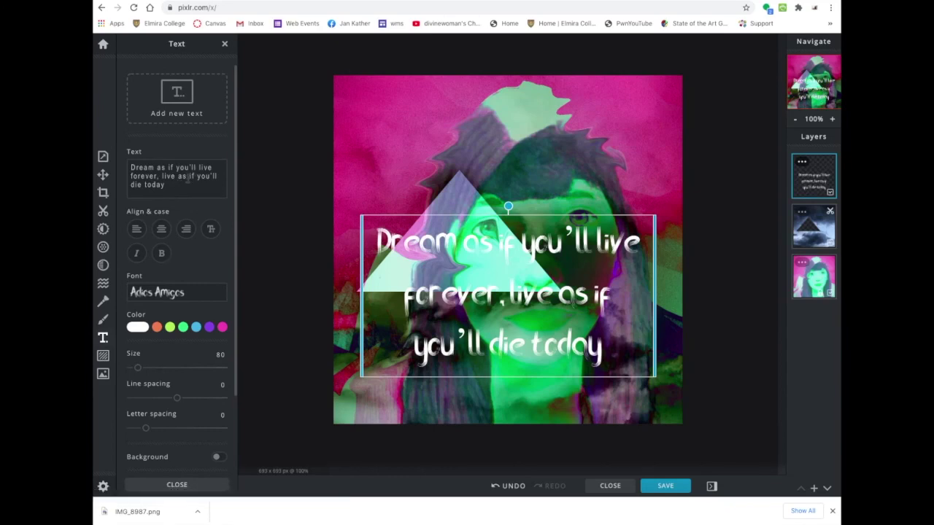
- Tilt the text block slightly counterclockwise and move it up over the portrait's hair and forehead
{"action": "left_click", "coordinate": [184, 182]}
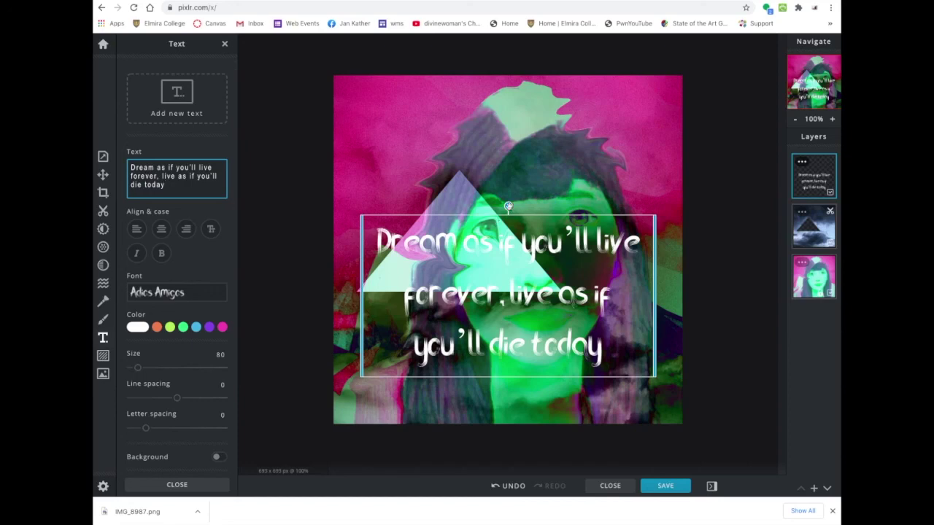
{"action": "left_click_drag", "start_coordinate": [508, 207], "coordinate": [501, 207]}
{"action": "left_click_drag", "start_coordinate": [521, 244], "coordinate": [503, 139]}
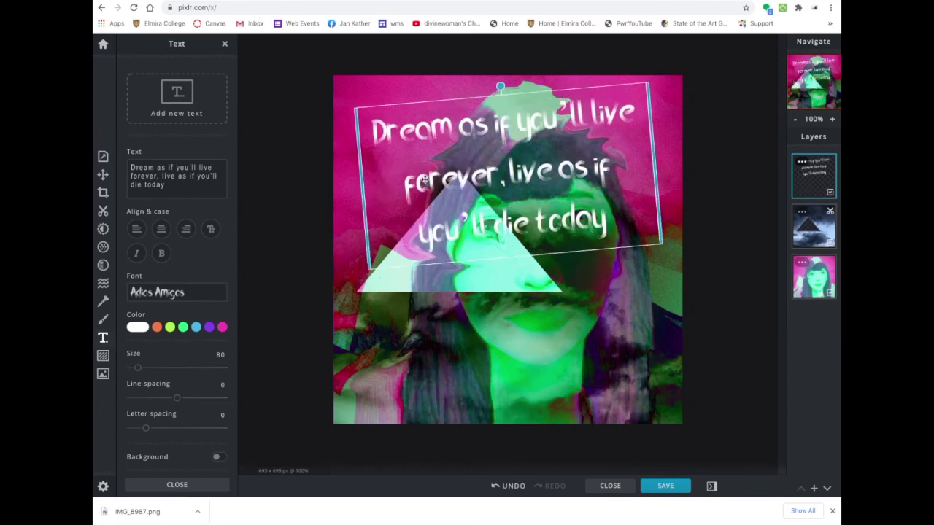
- Replace the placeholder quote with "Jerry Uelsmann inspired" and deselect the text layer
{"action": "left_click_drag", "start_coordinate": [180, 191], "coordinate": [130, 167]}
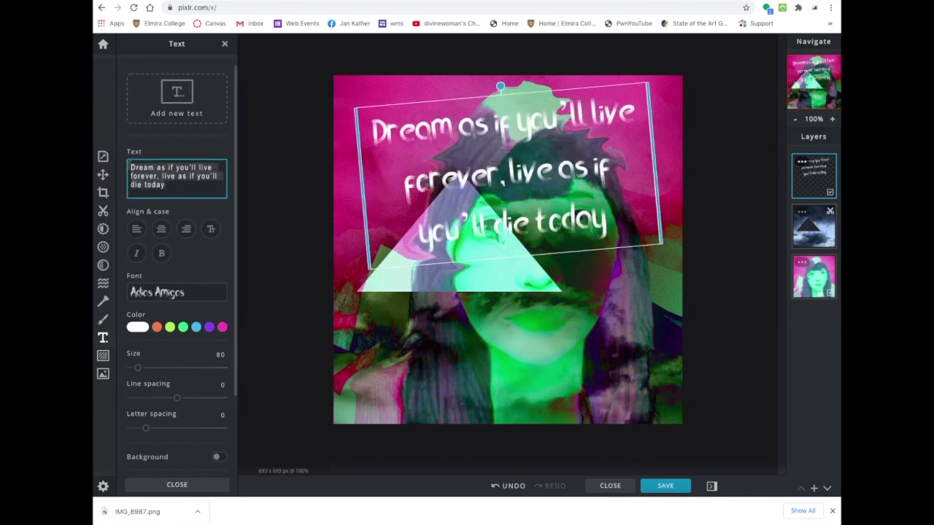
{"action": "type", "text": "Jerry Uelsmann inspired"}
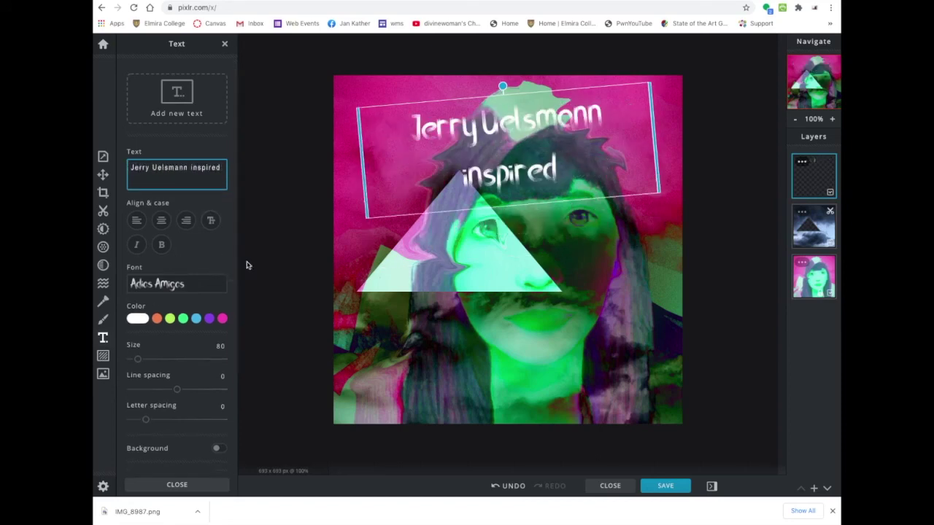
{"action": "left_click", "coordinate": [359, 269]}
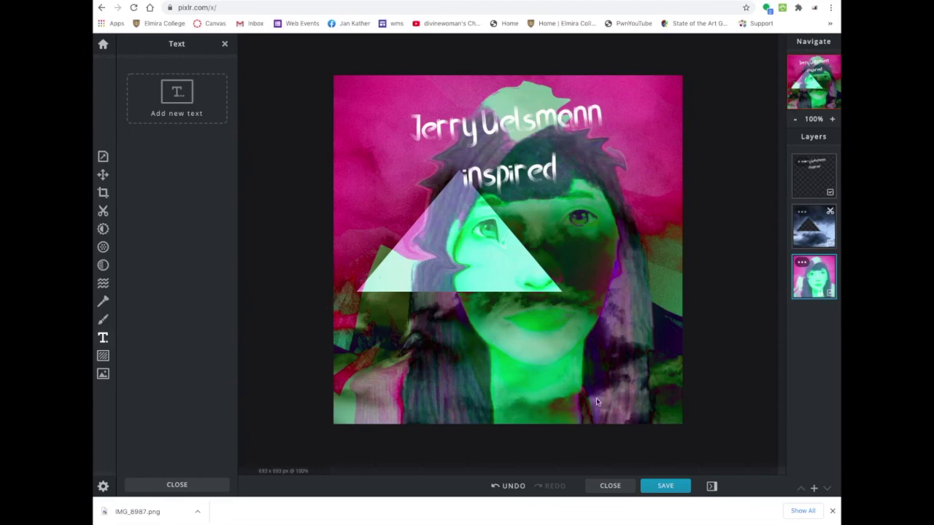
- Save the composite as a medium-quality JPG at 693 by 693 pixels and download it
{"action": "left_click", "coordinate": [665, 481]}
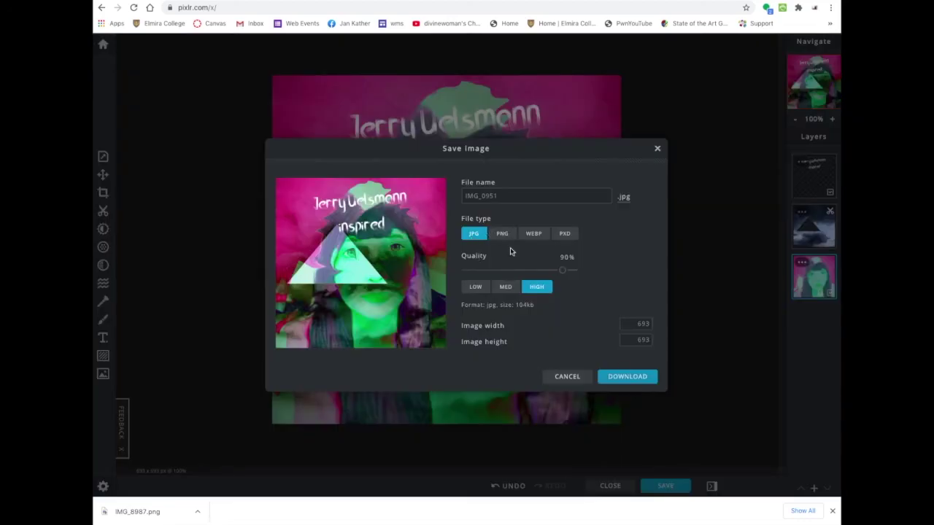
{"action": "left_click", "coordinate": [503, 289]}
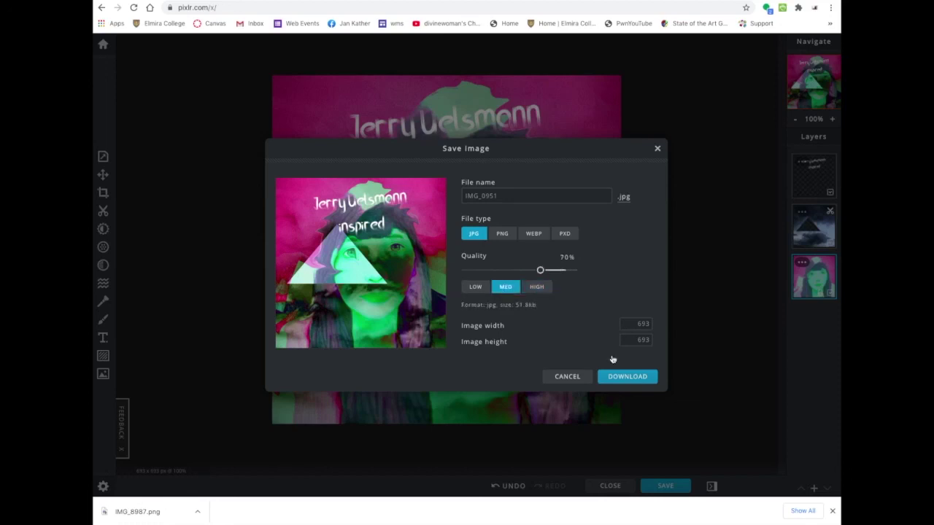
{"action": "left_click", "coordinate": [625, 378]}
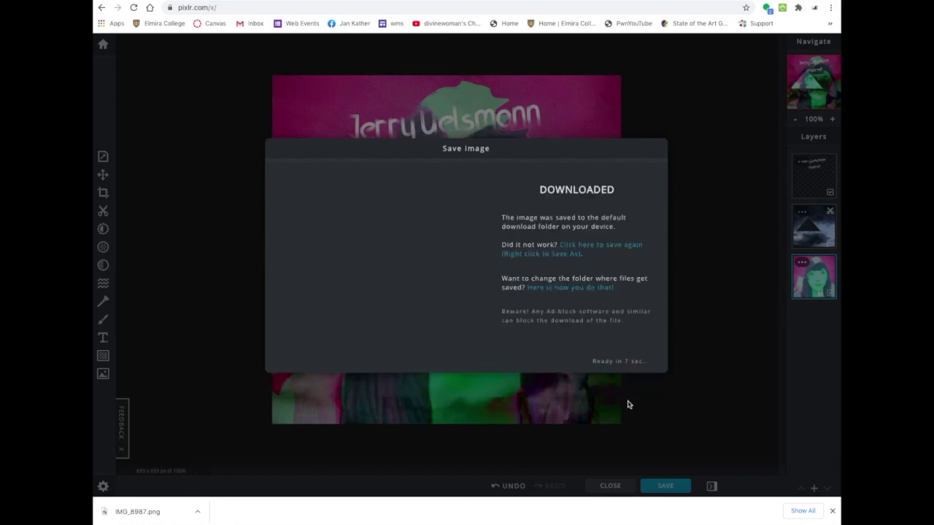